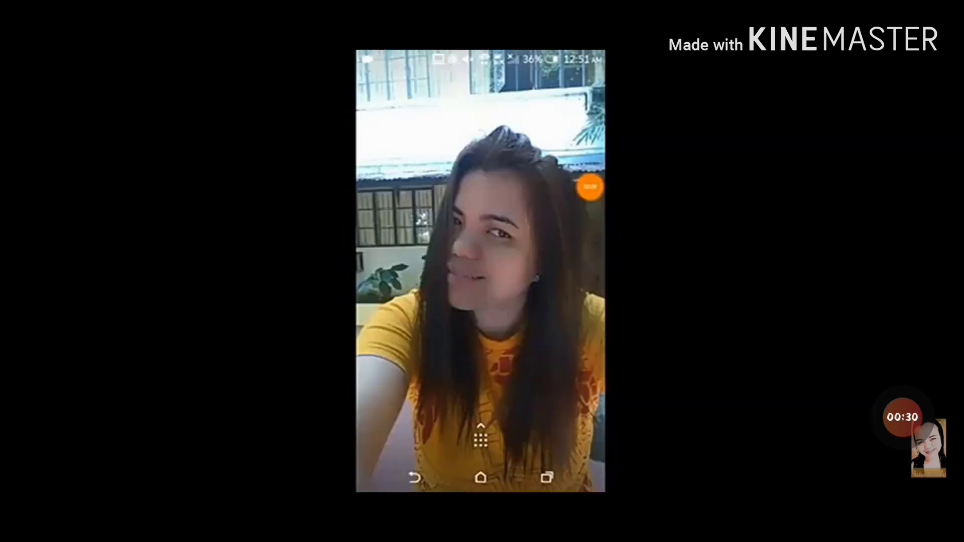
- Browse the phone's app drawer and launch the Play Store
left_click(480, 438)
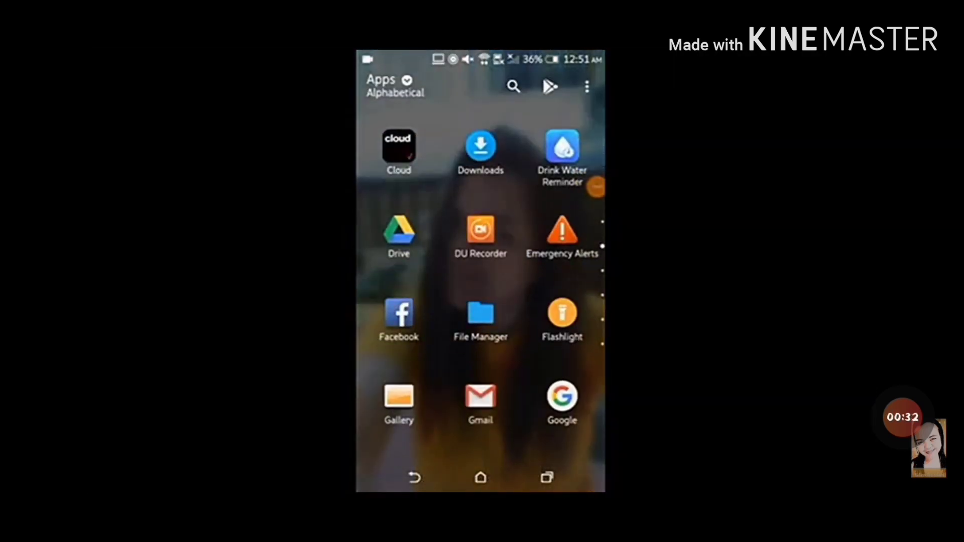
scroll(481, 301, "down", 5)
scroll(481, 301, "down", 2)
scroll(480, 302, "down", 5)
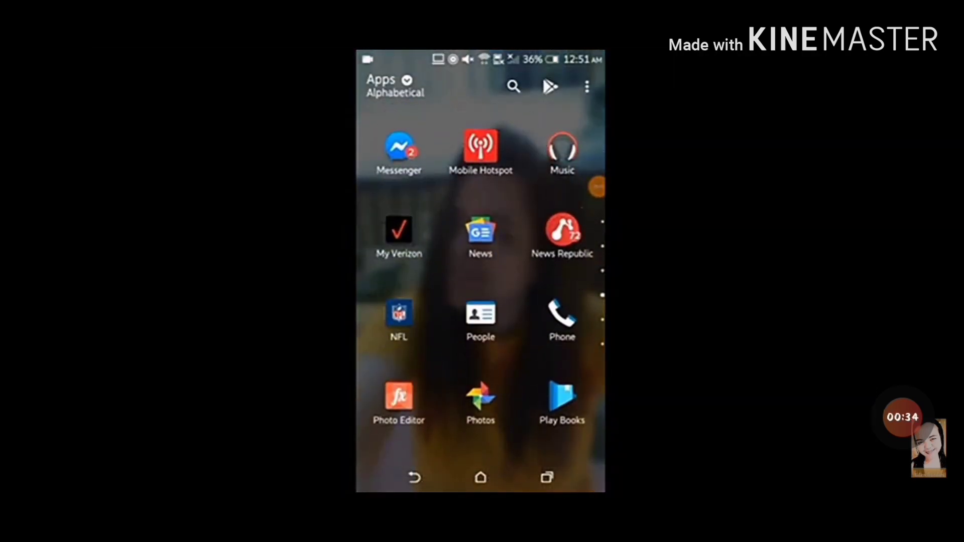
scroll(481, 301, "down", 5)
left_click(398, 229)
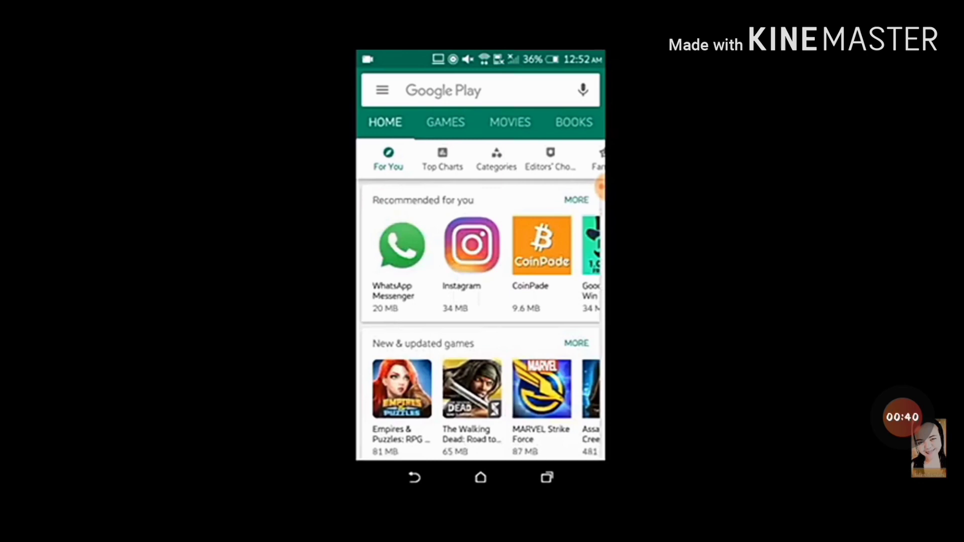
- Search the Play Store for 'adobe fill & sign pdf' and install Adobe Fill & Sign
left_click(443, 90)
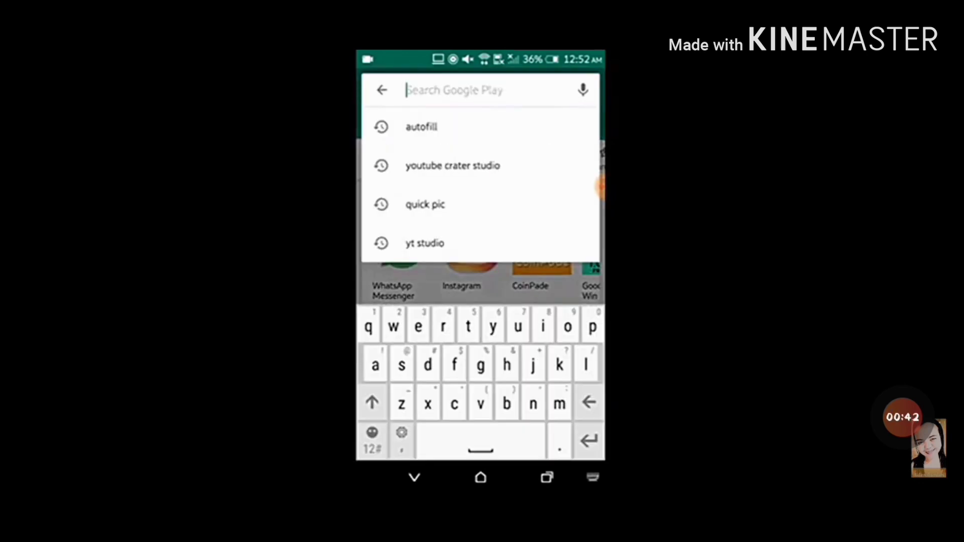
type("adobe")
left_click(450, 126)
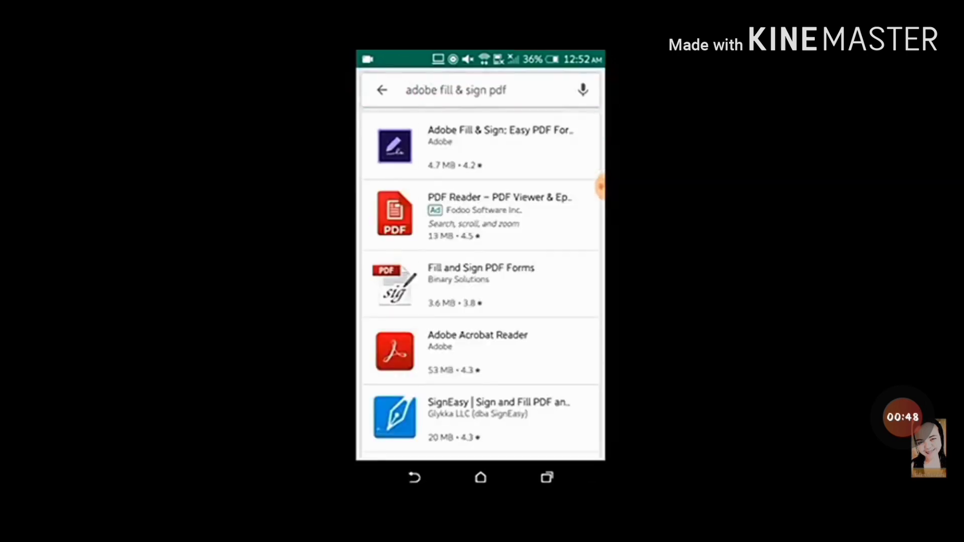
left_click(482, 147)
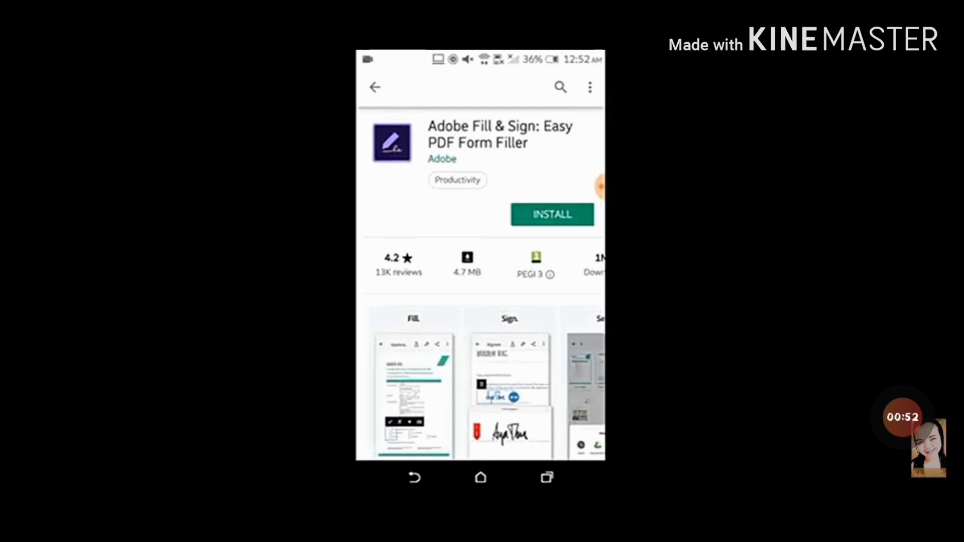
left_click(551, 214)
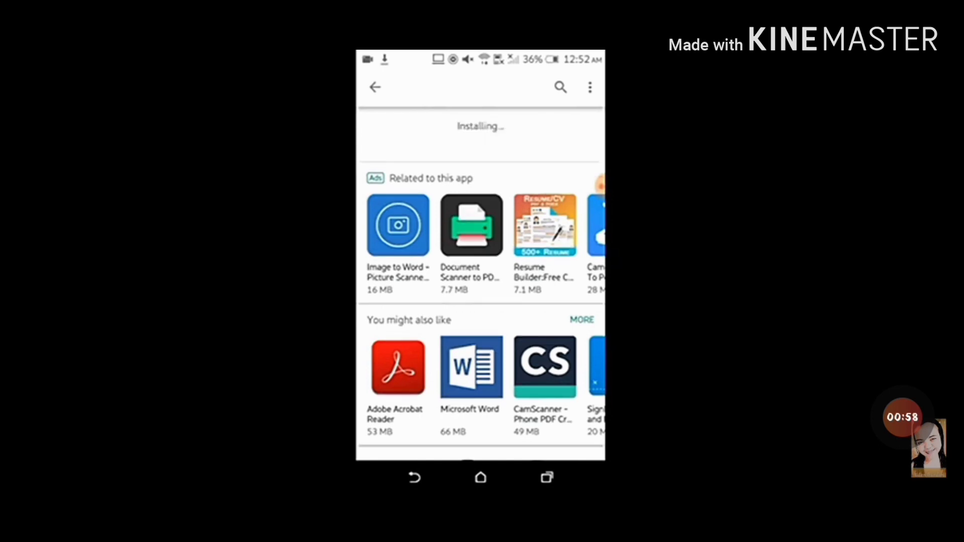
scroll(481, 293, "up", 2)
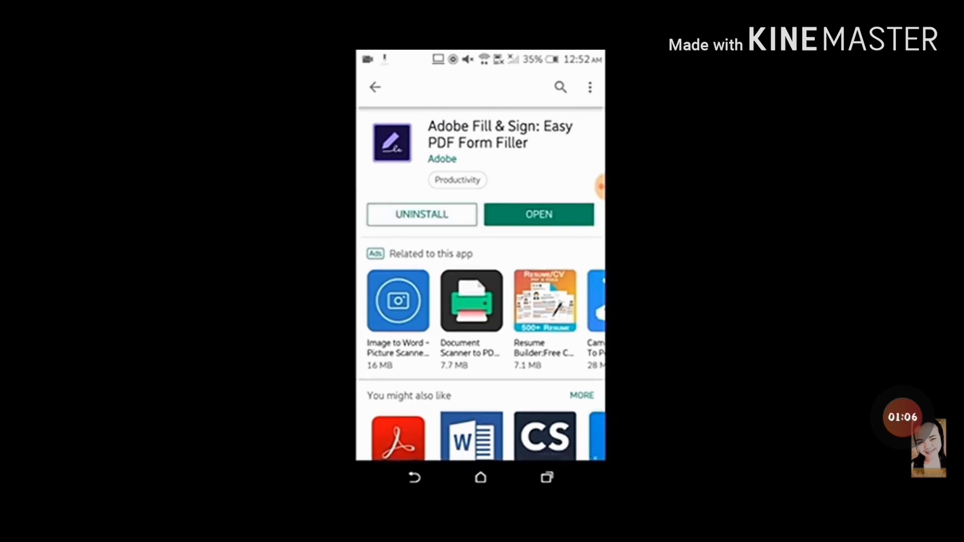
- Launch Fill & Sign and load the Sample Membership Form, starting a First Name entry
left_click(539, 214)
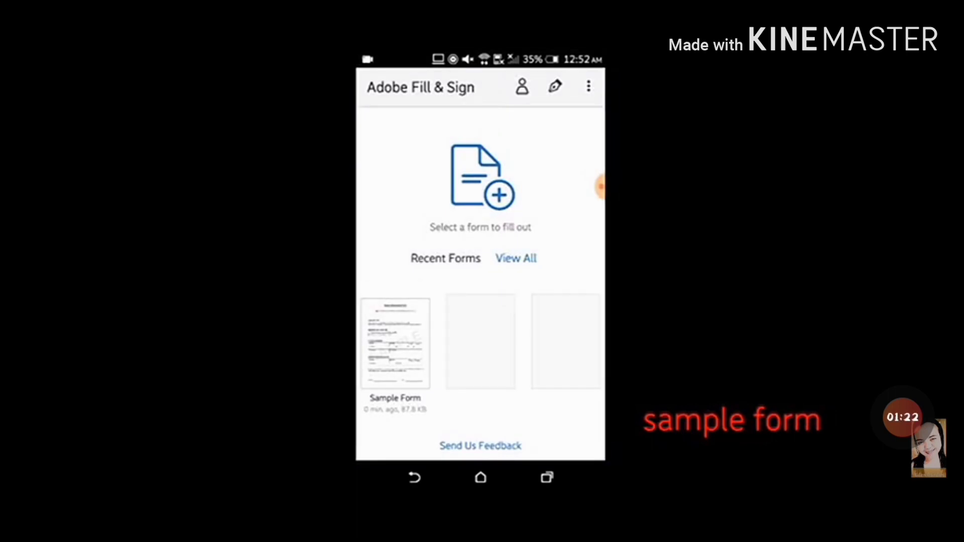
left_click(395, 343)
left_click(436, 329)
type("an")
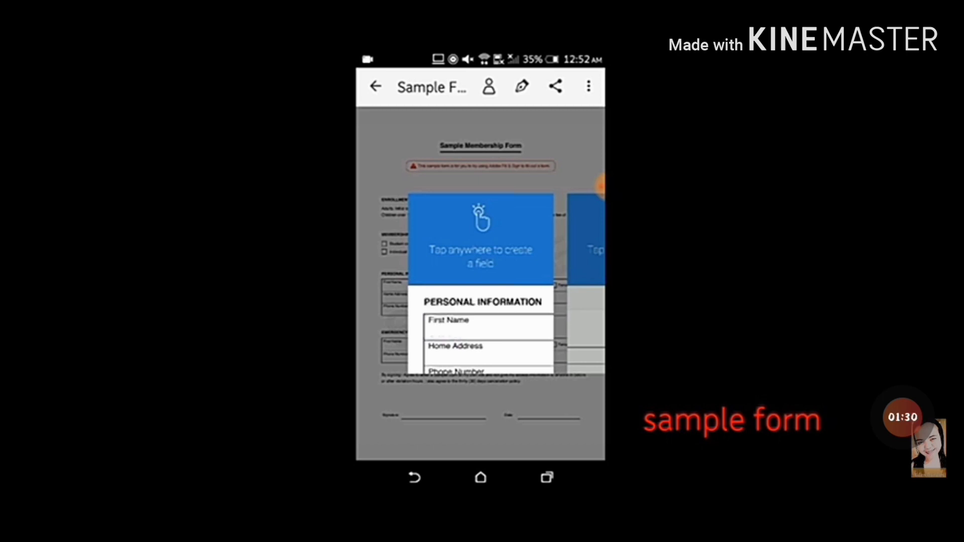
type("Jane")
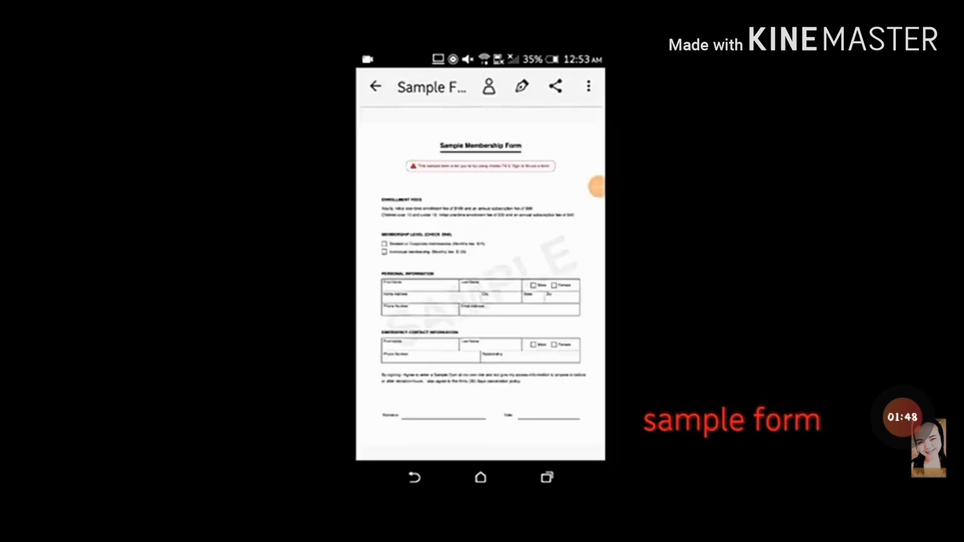
scroll(481, 286, "up", 3)
scroll(480, 286, "up", 1)
scroll(480, 286, "up", 1)
- Enter Eden as First Name and Garden as Last Name on the zoomed form
left_click_drag(489, 286, 455, 294)
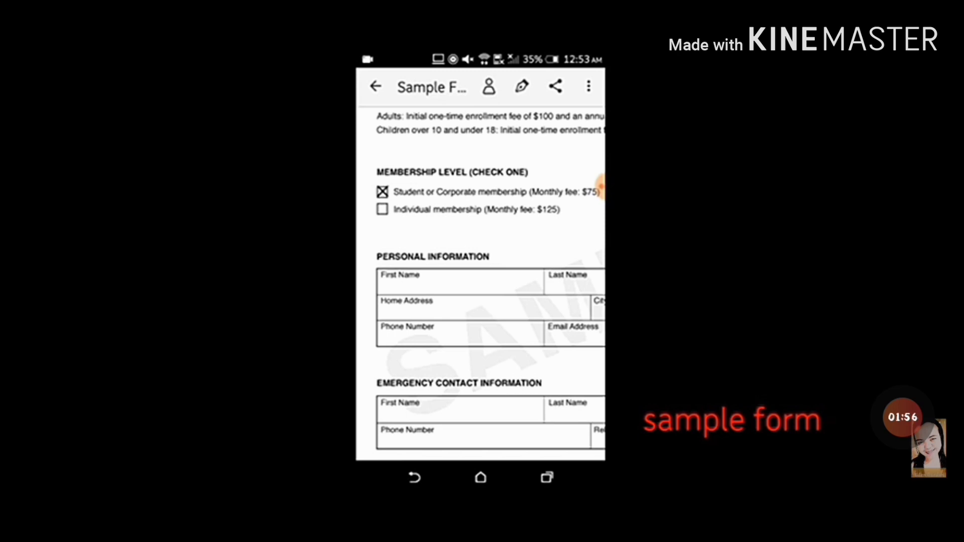
left_click(447, 282)
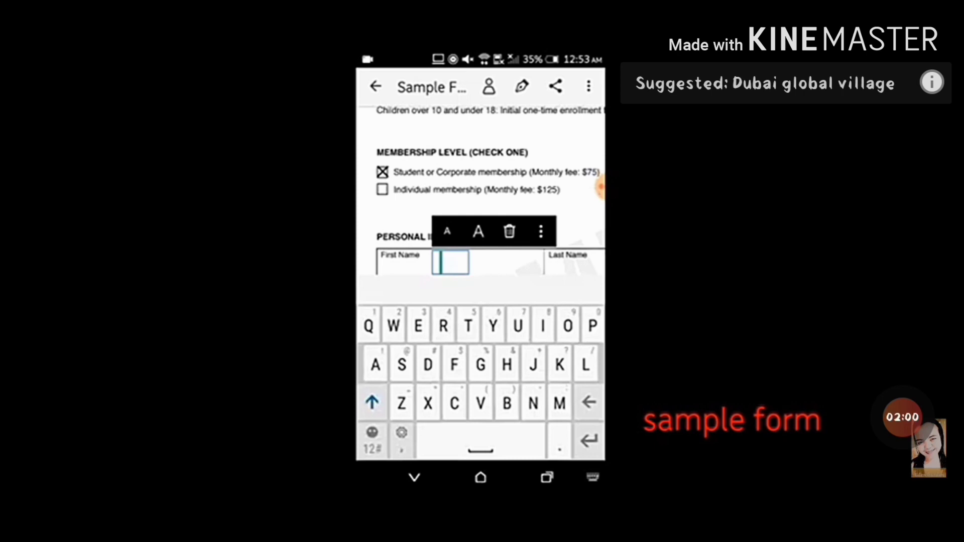
type("Eden")
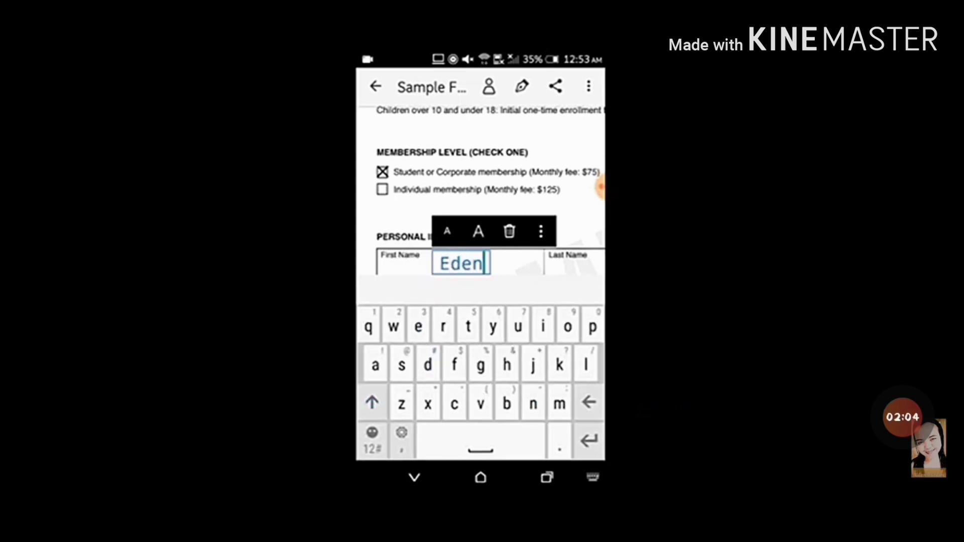
left_click(572, 264)
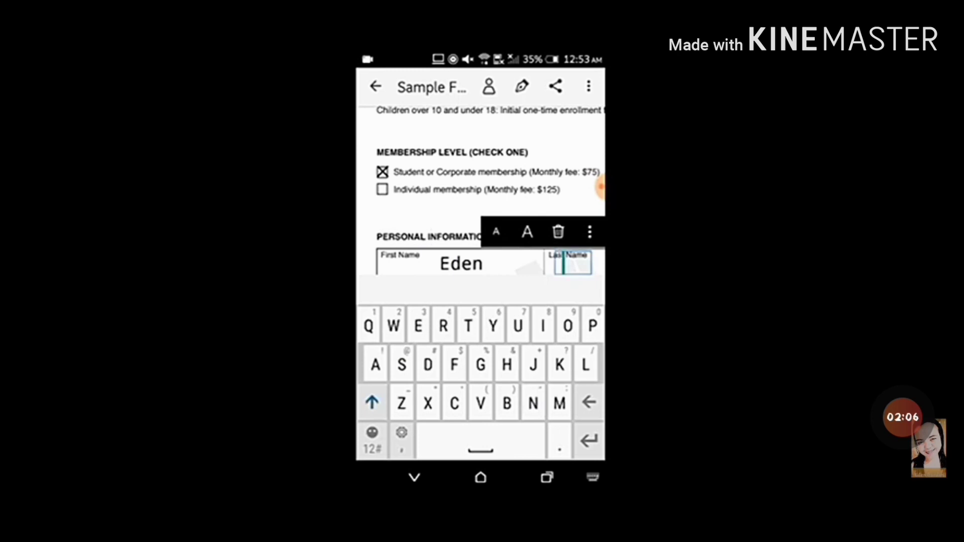
type("Gard")
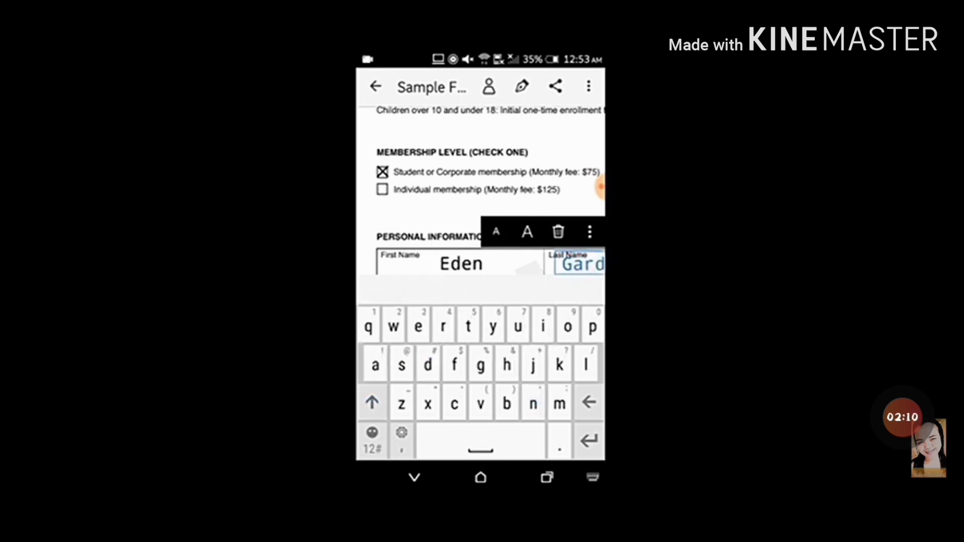
type("en")
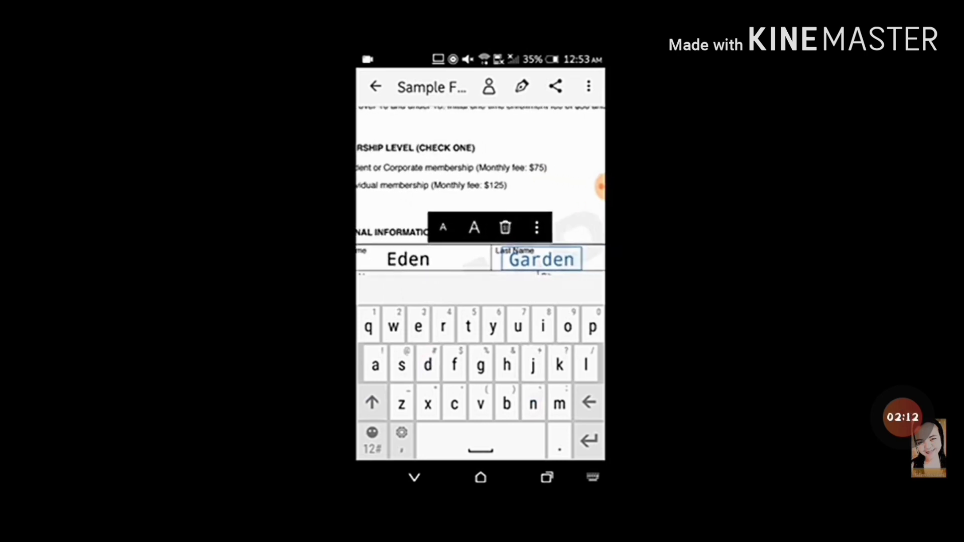
key("Return")
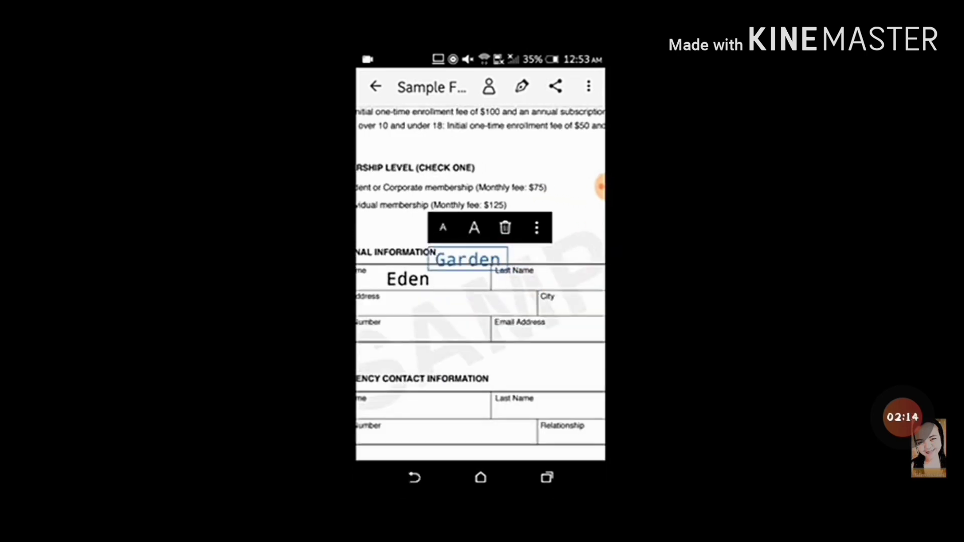
left_click_drag(515, 287, 532, 277)
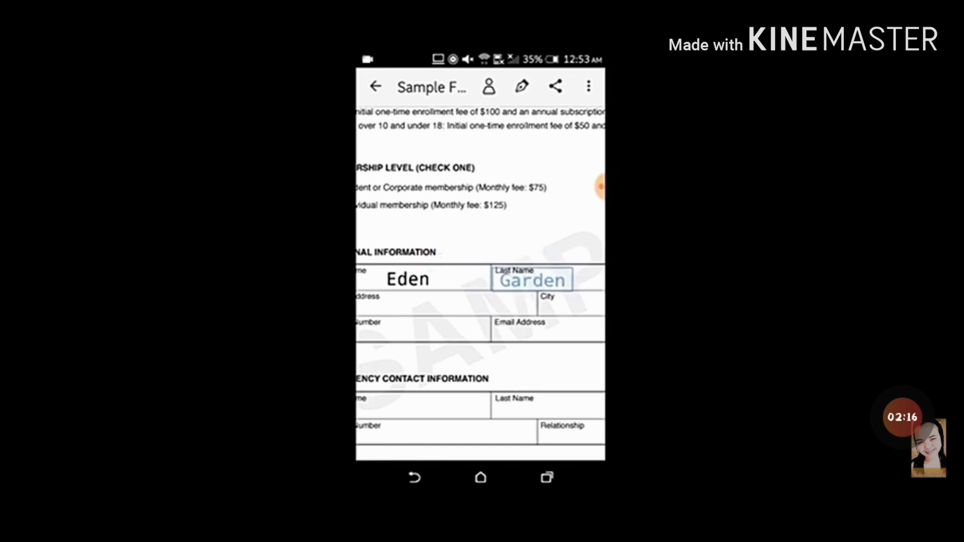
left_click(523, 280)
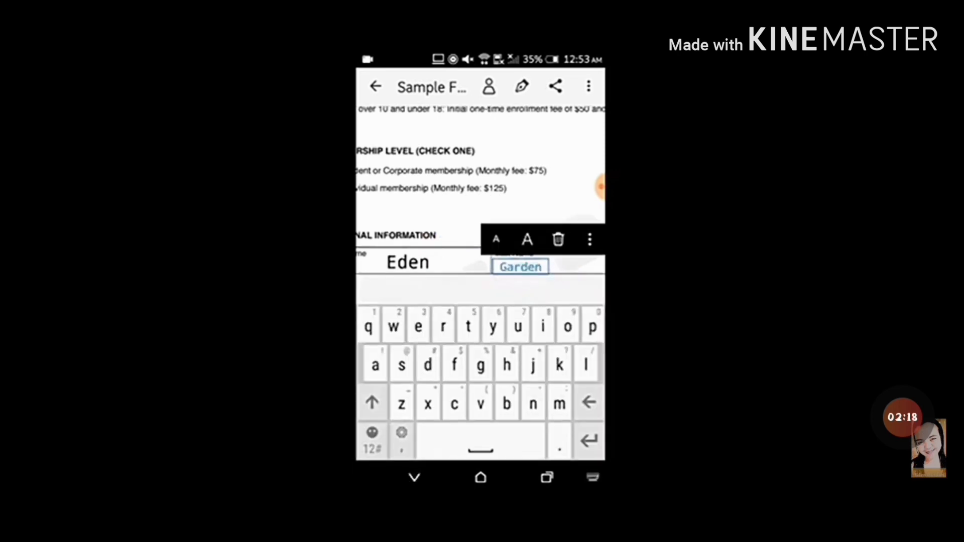
left_click(398, 266)
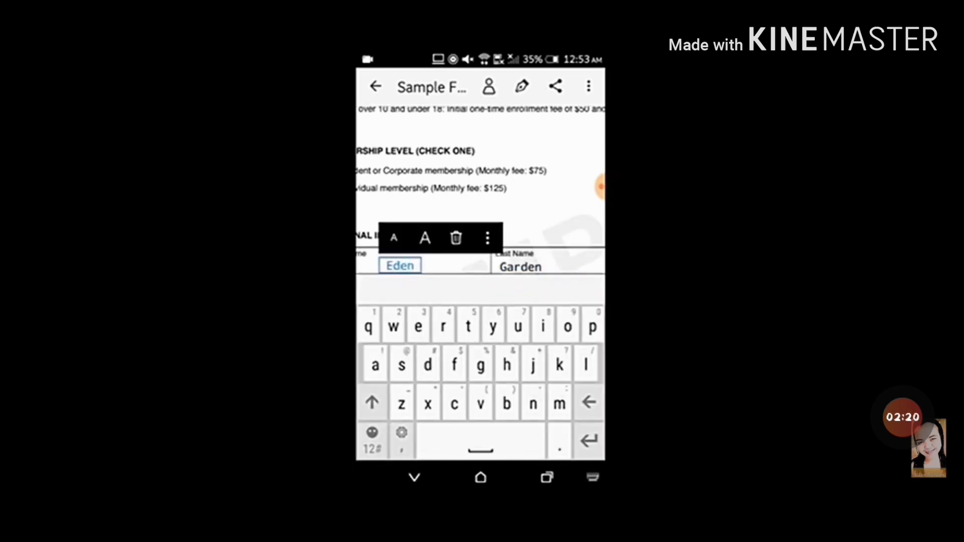
scroll(480, 191, "down", 3)
scroll(481, 190, "down", 5)
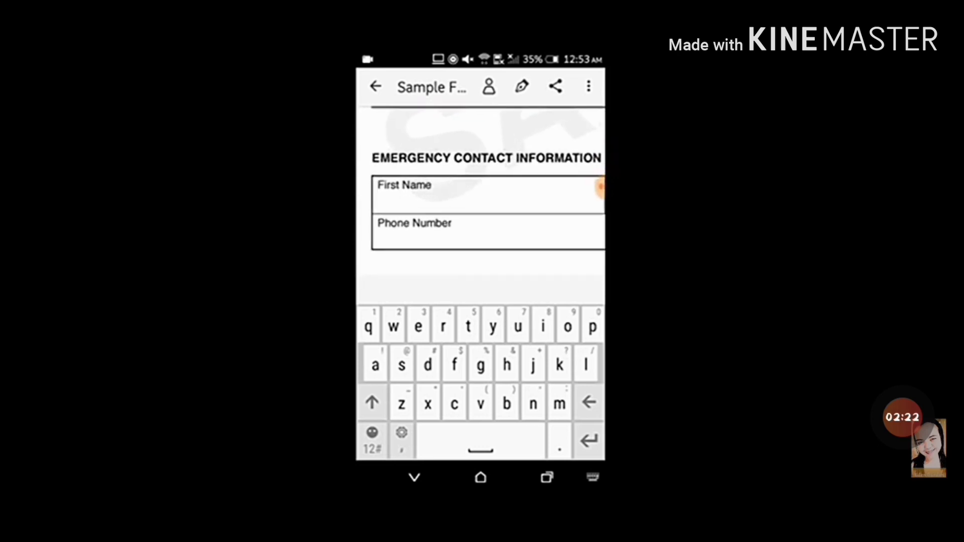
mouse_move(542, 227)
left_mouse_down()
mouse_move(467, 226)
mouse_move(542, 227)
left_mouse_up()
left_click(452, 189)
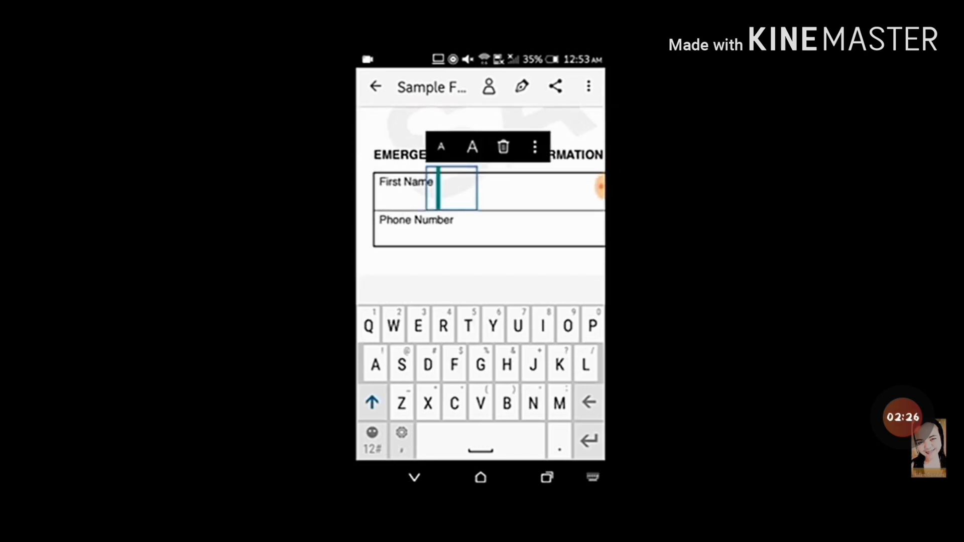
key("Escape")
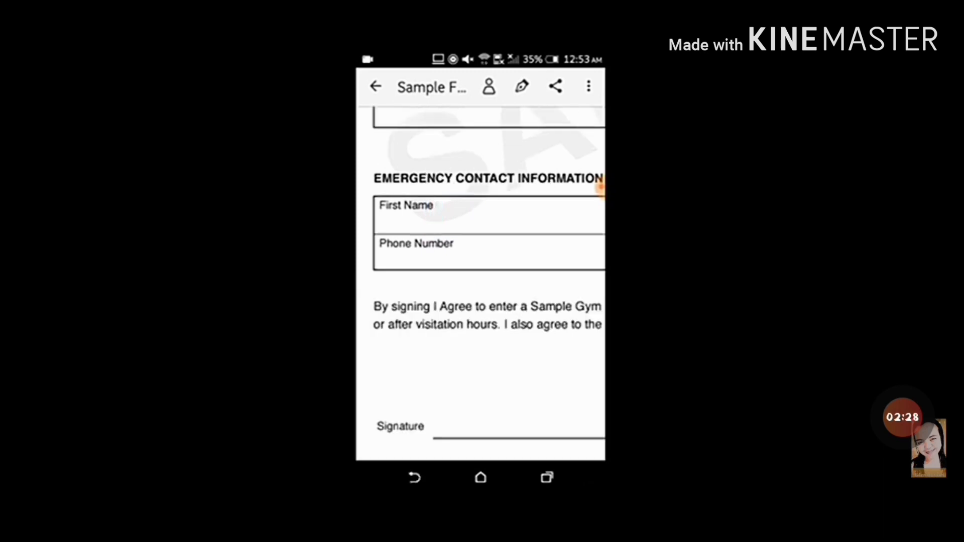
left_click(452, 212)
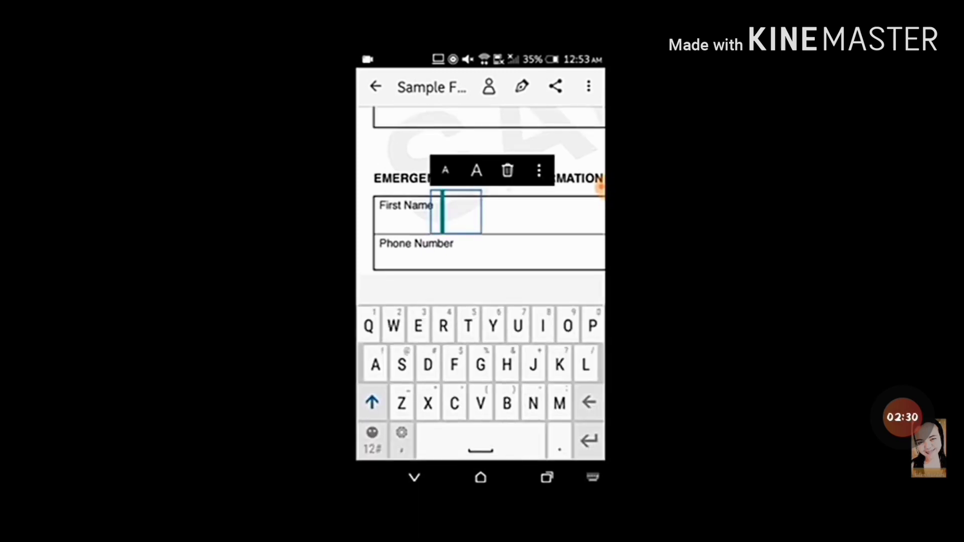
type("Ana")
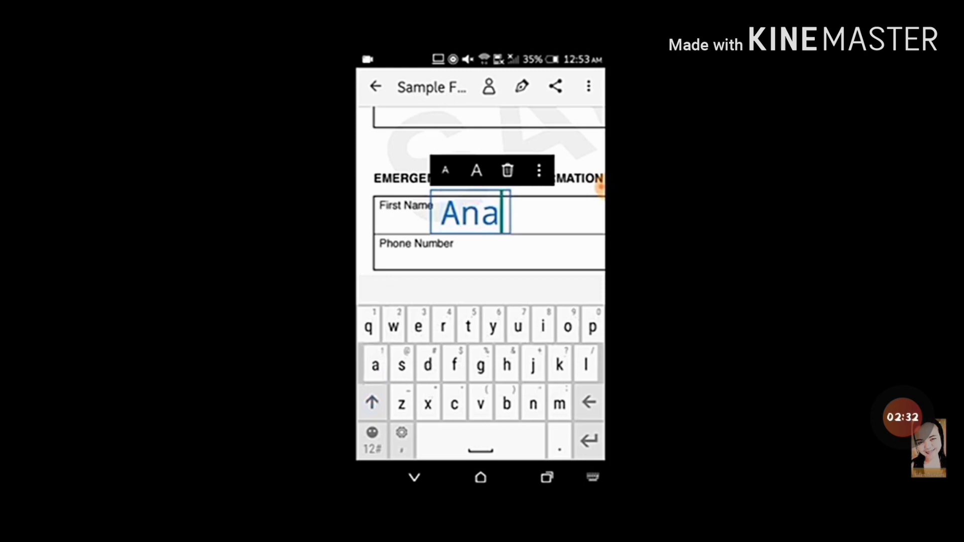
left_click(445, 181)
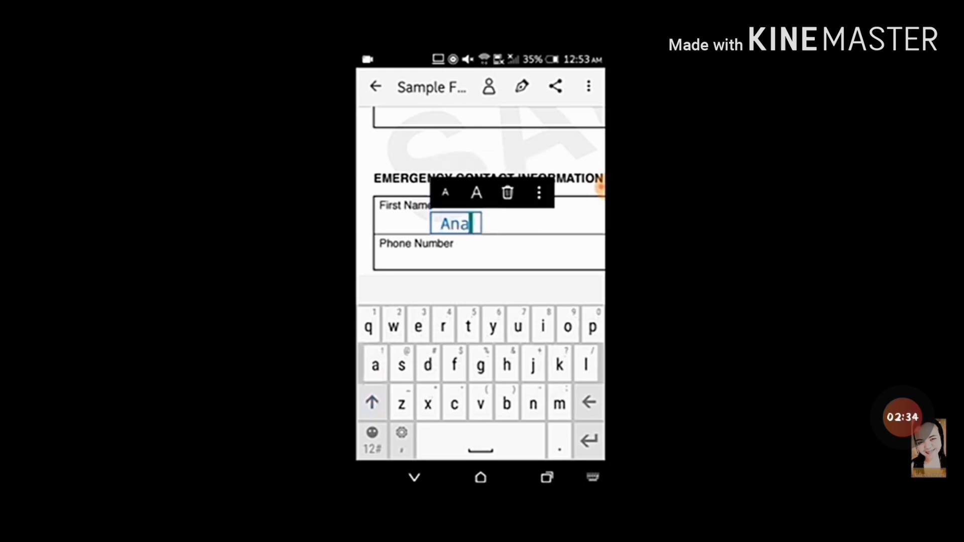
type("kux")
key("BackSpace")
key("BackSpace")
key("BackSpace")
type("k")
key("BackSpace")
type("kiza")
key("BackSpace")
key("BackSpace")
key("BackSpace")
type("liza")
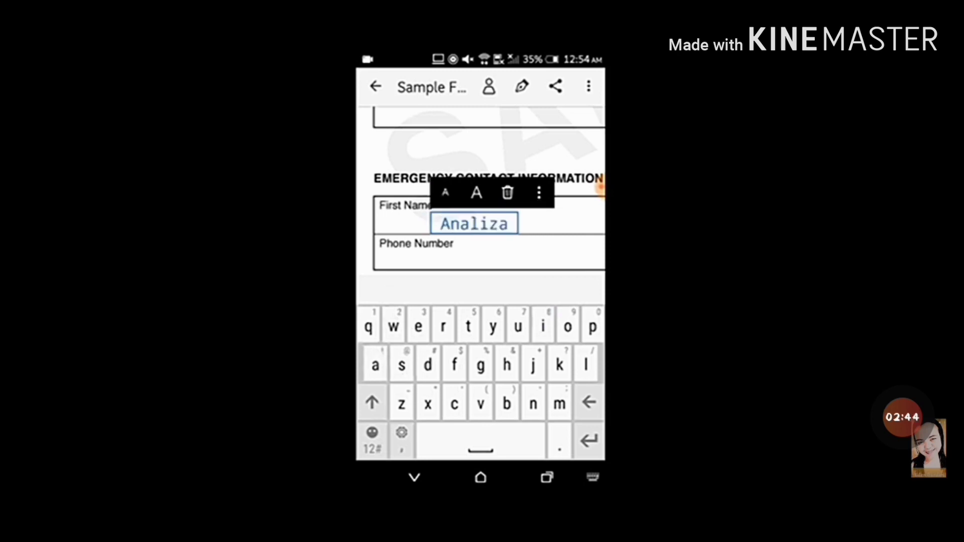
left_click_drag(558, 151, 467, 151)
left_click(529, 220)
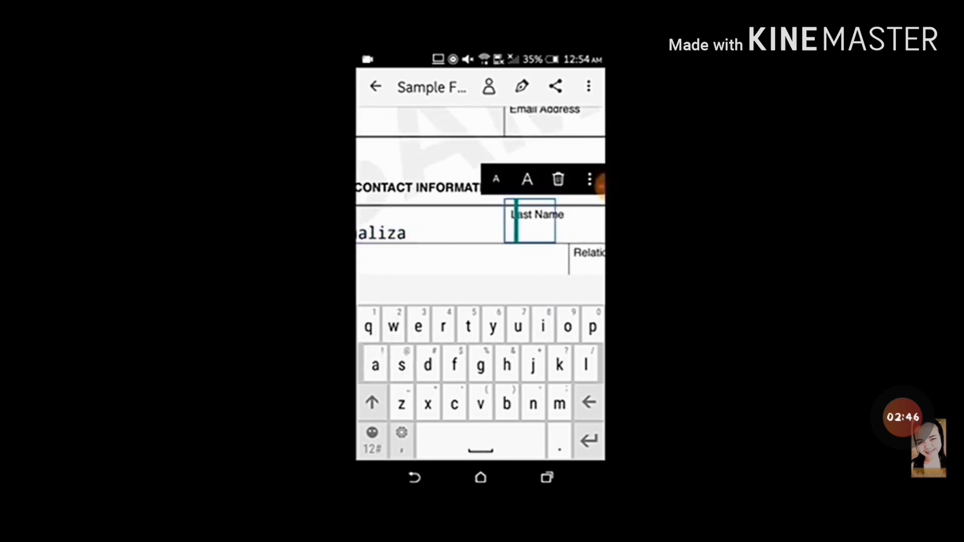
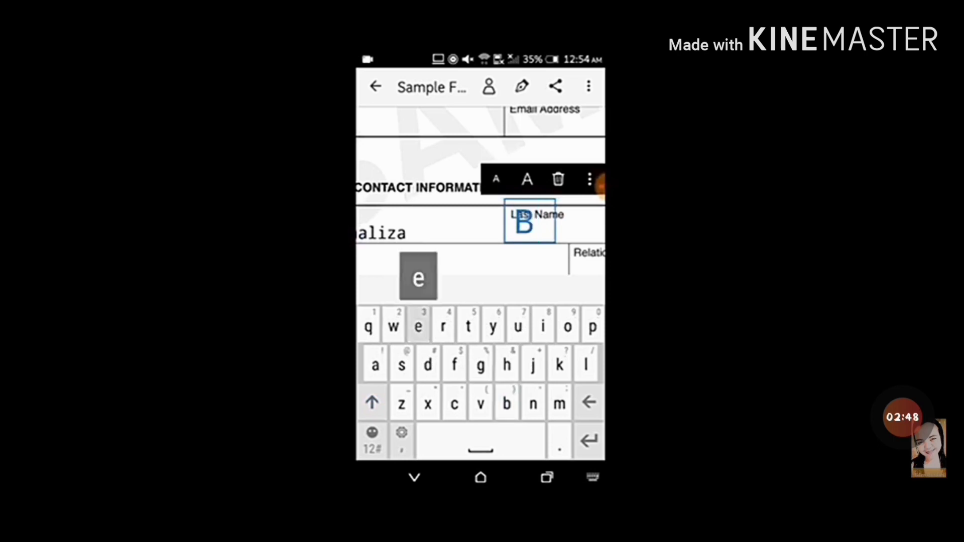
left_click(496, 179)
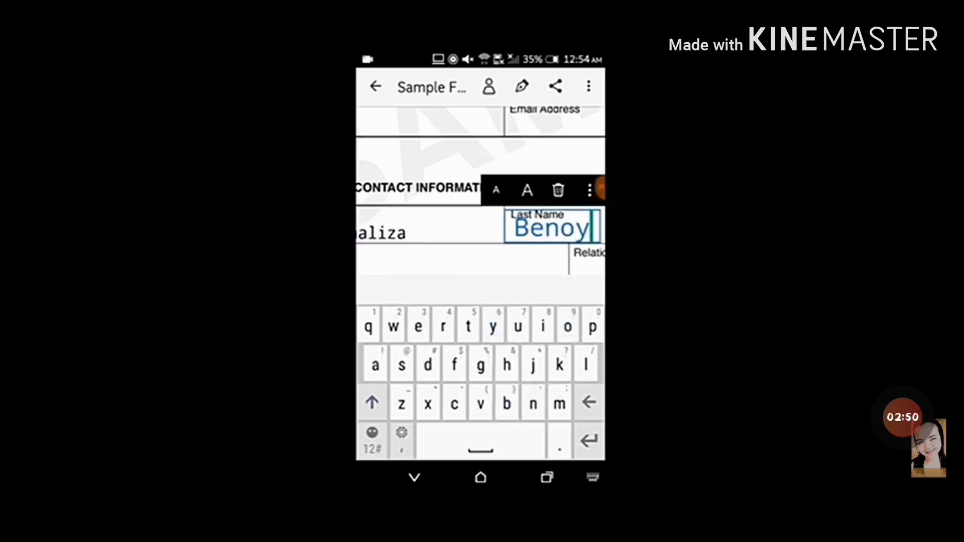
left_click(496, 178)
left_click_drag(438, 241, 489, 221)
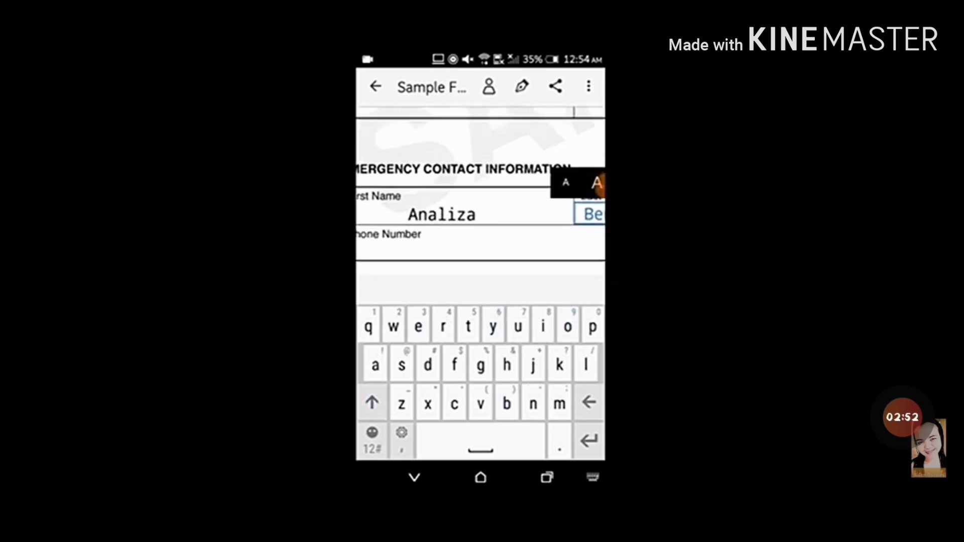
- Enter 123444577 as the emergency contact phone number, adjusting its text size
left_click(455, 225)
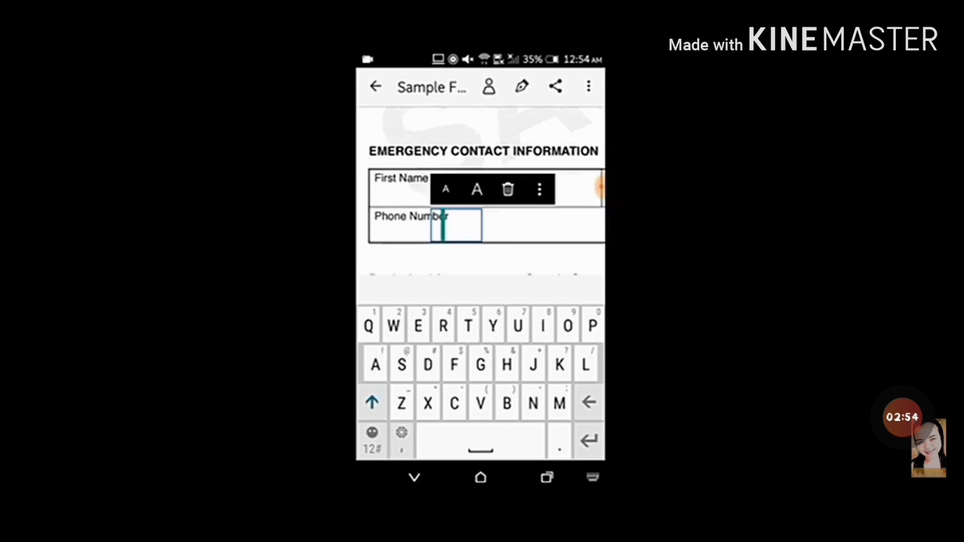
left_click(372, 441)
type("1234445")
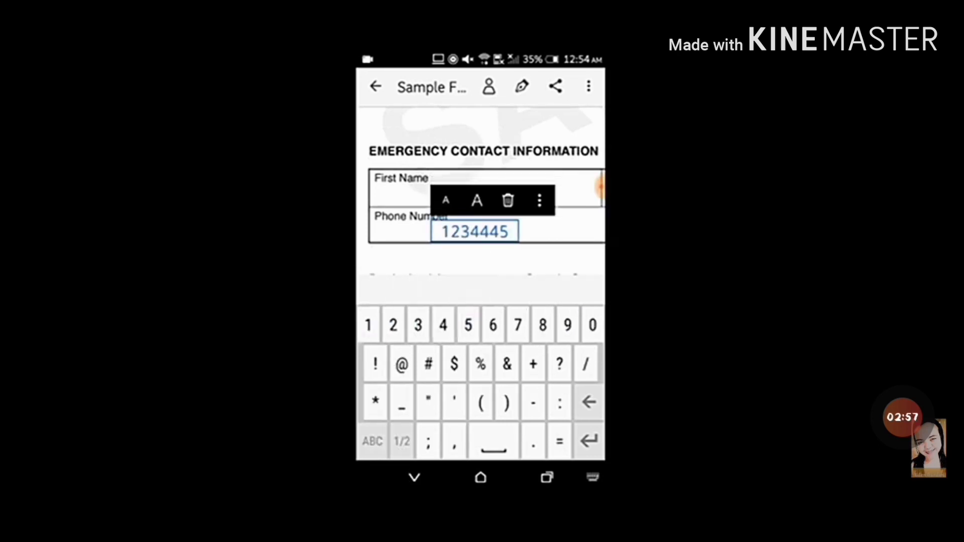
type("77")
left_click(445, 199)
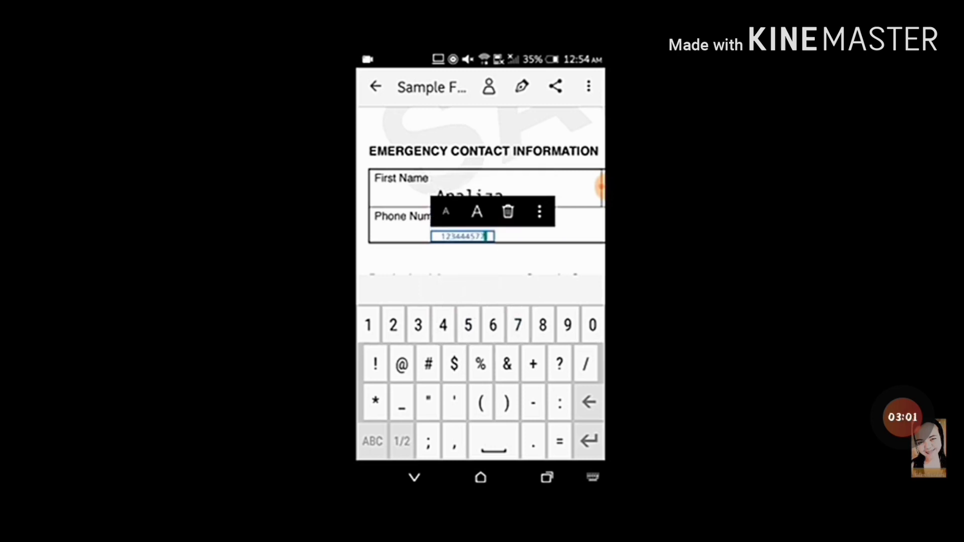
left_click(477, 212)
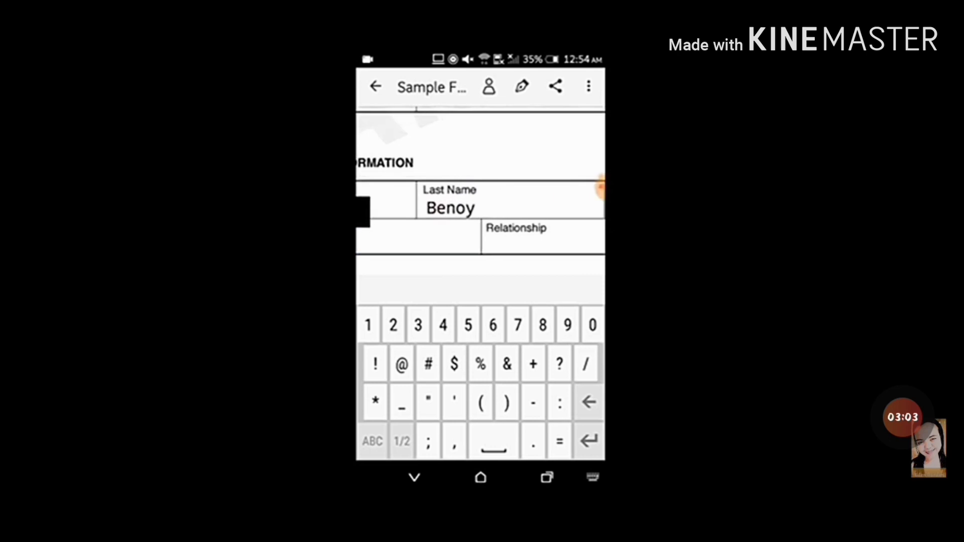
- Enter Cousin as the relationship and check the Male box
left_click(512, 237)
type("Co")
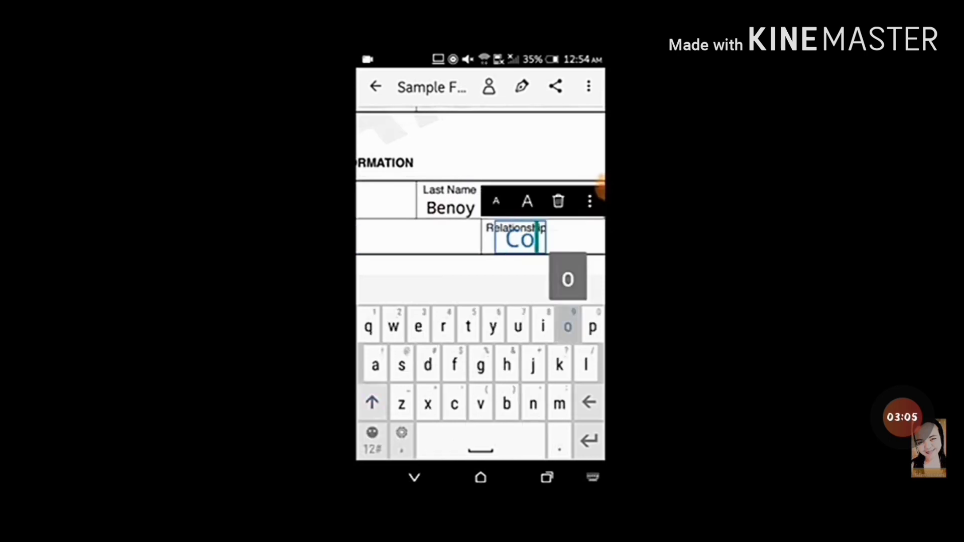
type("usin")
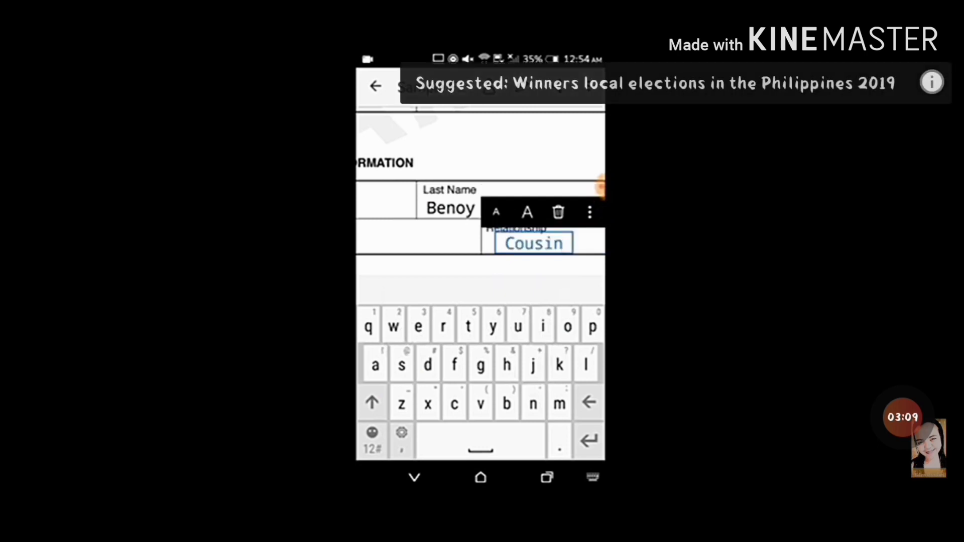
left_click_drag(527, 248, 458, 230)
left_click_drag(572, 249, 376, 241)
left_click(414, 476)
left_click(418, 152)
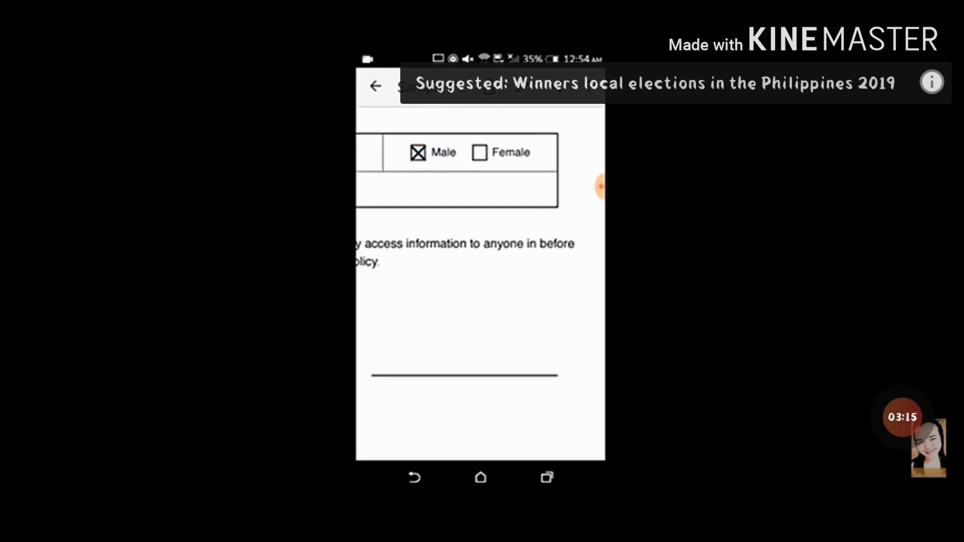
- Draw a handwritten signature using Create Signature and save it
left_click_drag(452, 264, 588, 226)
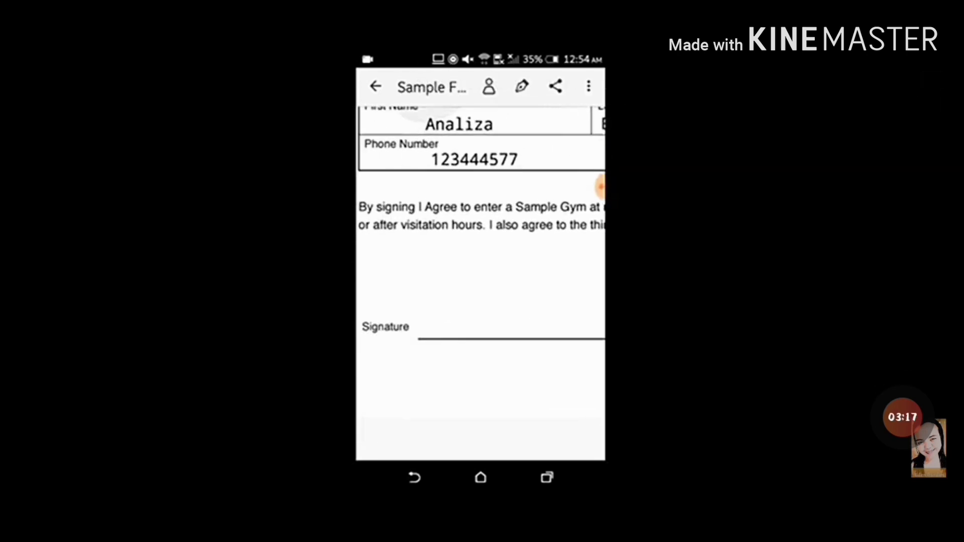
left_click(470, 323)
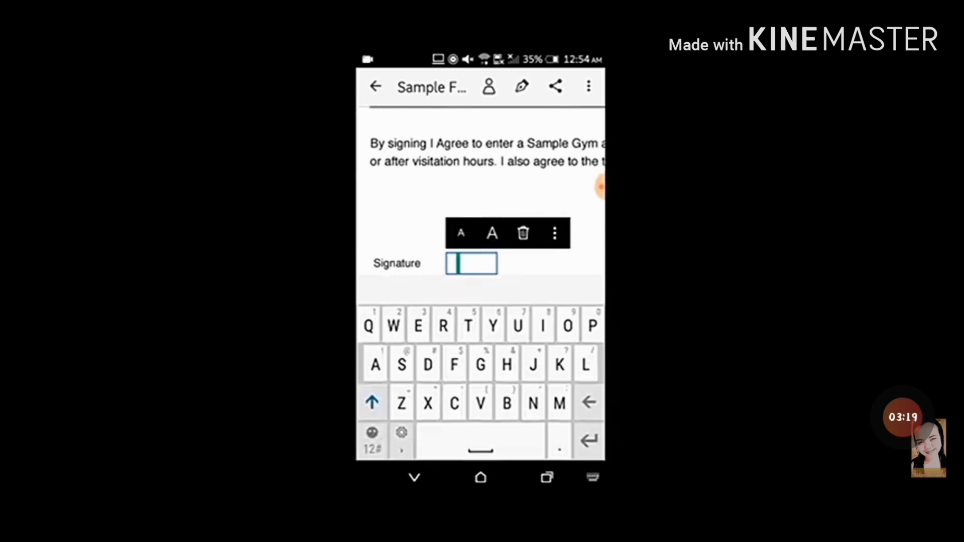
left_click(521, 87)
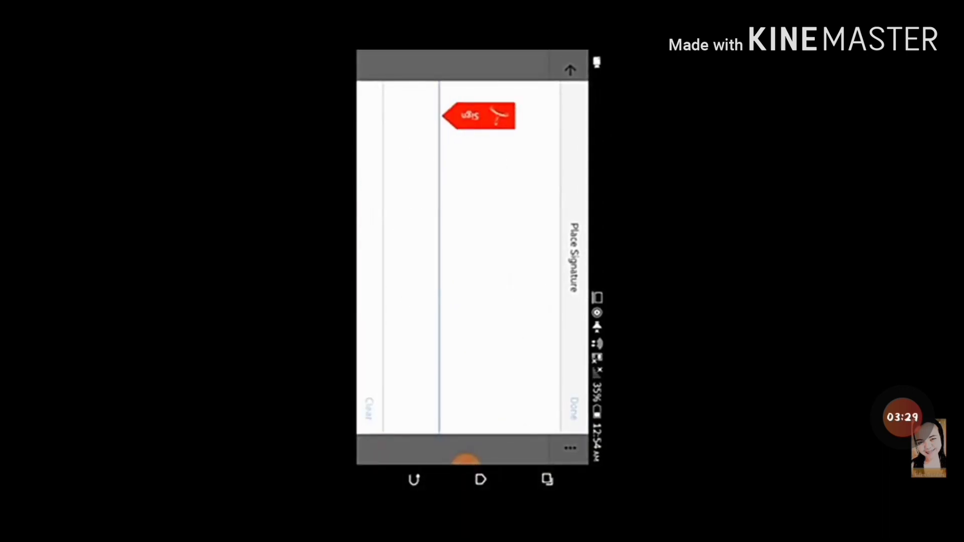
mouse_move(467, 193)
left_mouse_down()
mouse_move(461, 248)
mouse_move(489, 298)
mouse_move(468, 323)
left_mouse_up()
left_click(574, 408)
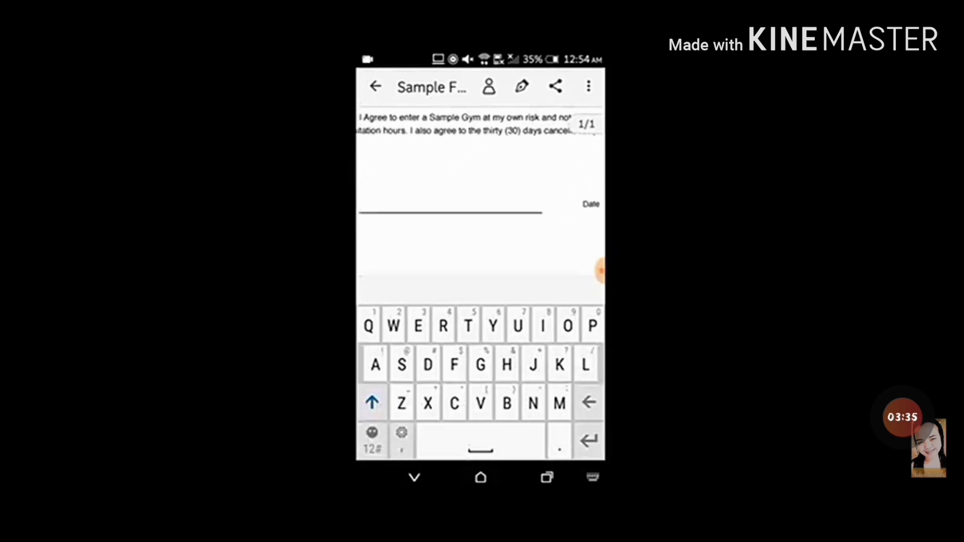
- Place the saved signature on the form and try moving and resizing it
left_click(415, 477)
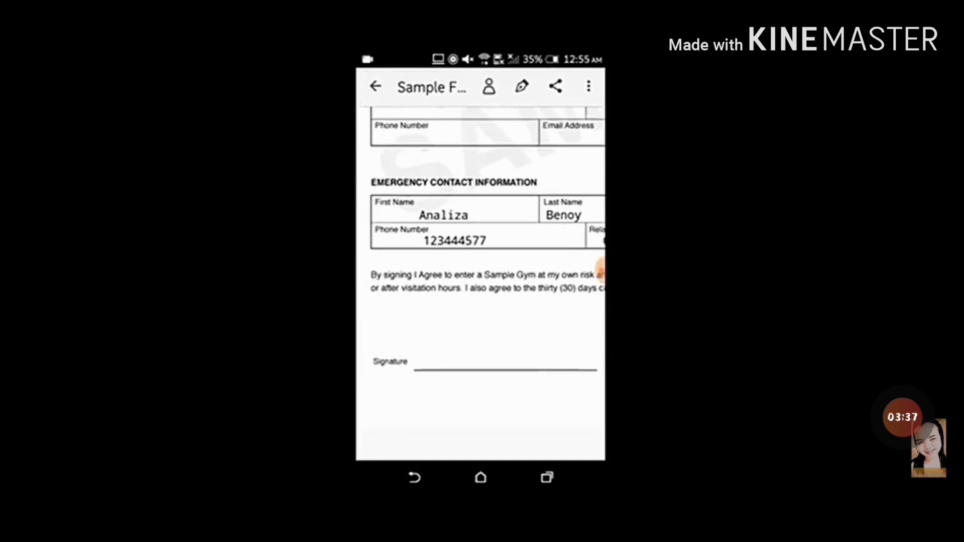
left_click(450, 350)
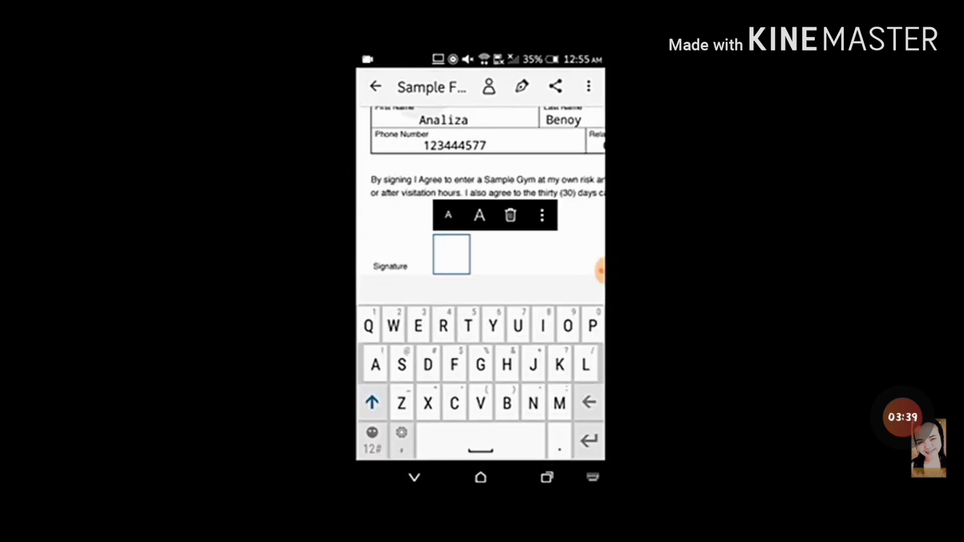
left_click(521, 87)
left_click(522, 93)
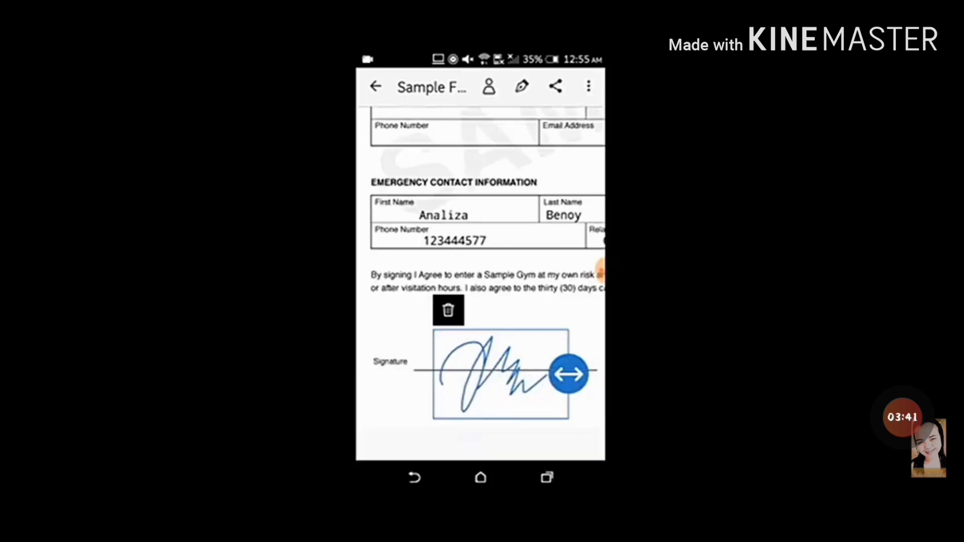
left_click_drag(501, 375, 422, 362)
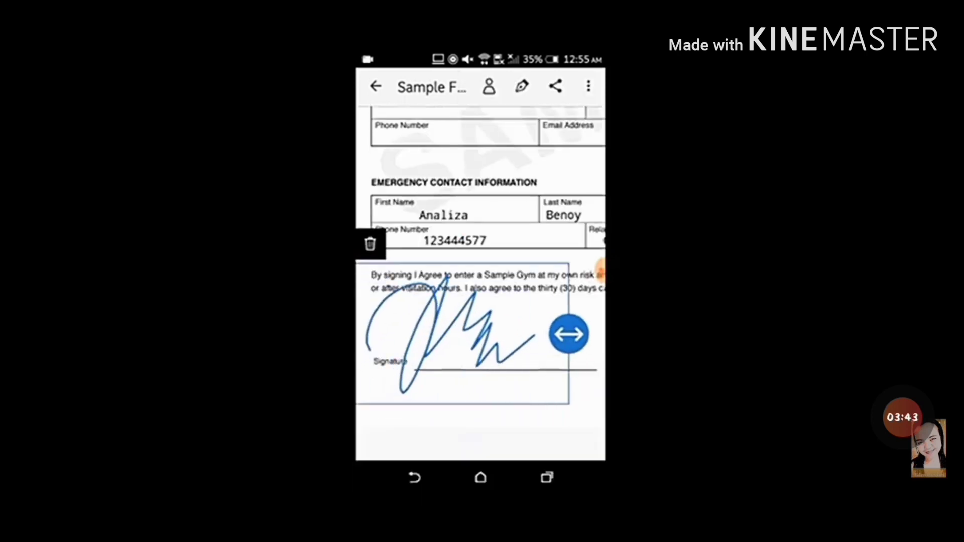
left_click_drag(490, 359, 595, 324)
mouse_move(482, 331)
left_mouse_down()
mouse_move(485, 350)
mouse_move(471, 354)
mouse_move(587, 339)
mouse_move(476, 346)
mouse_move(595, 347)
mouse_move(447, 346)
left_mouse_up()
left_click(482, 346)
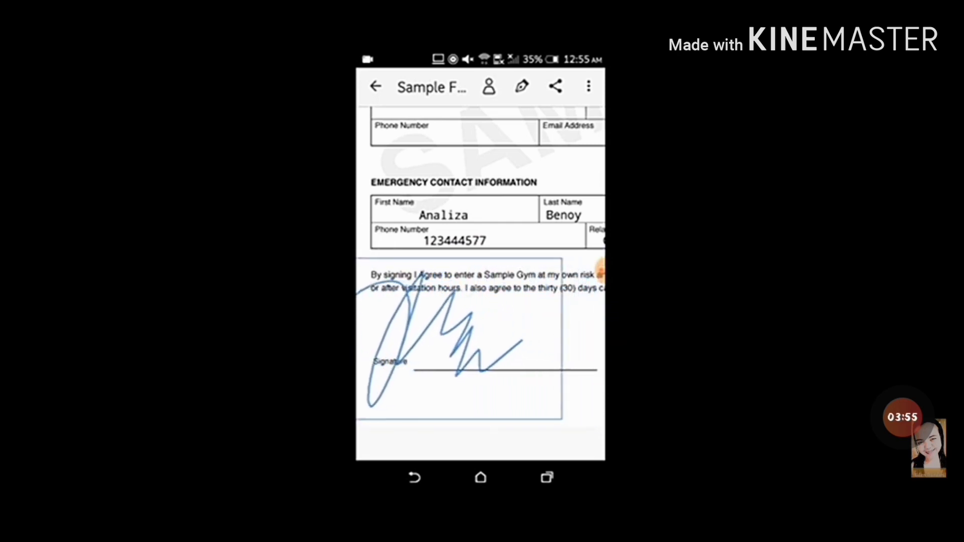
left_click_drag(467, 340, 470, 344)
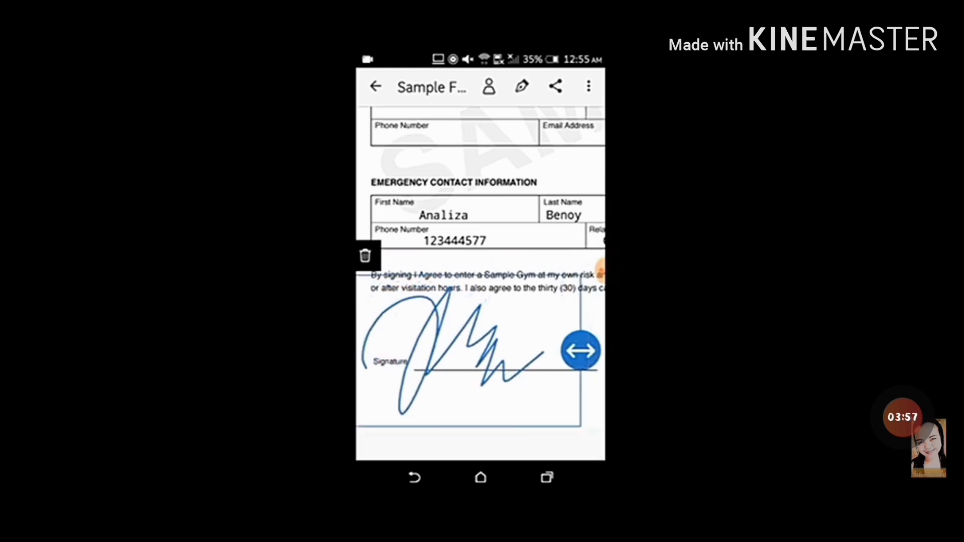
mouse_move(580, 350)
left_mouse_down()
mouse_move(532, 366)
mouse_move(507, 357)
left_mouse_up()
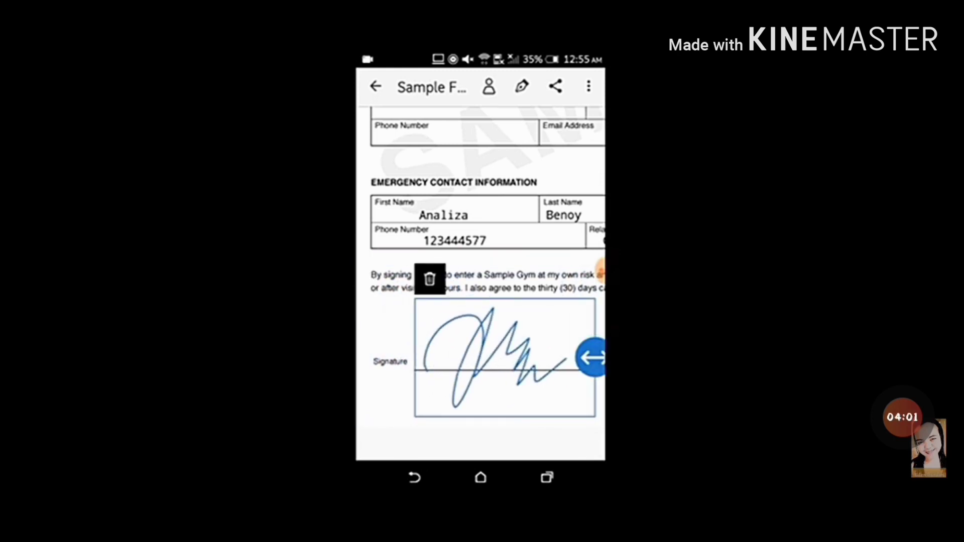
- Delete the misplaced signature and re-place it on the Signature line
left_click(430, 279)
left_click(521, 87)
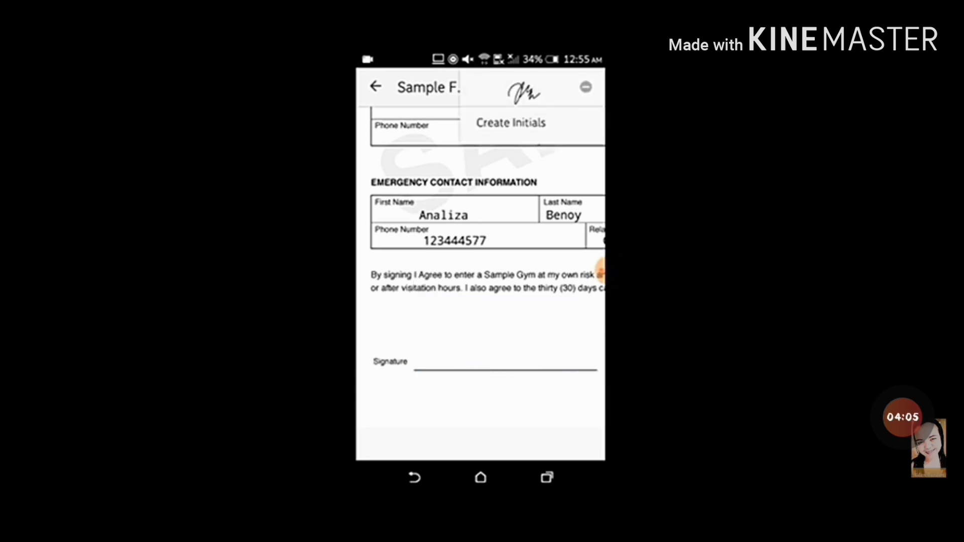
left_click(523, 92)
left_click_drag(480, 284, 494, 349)
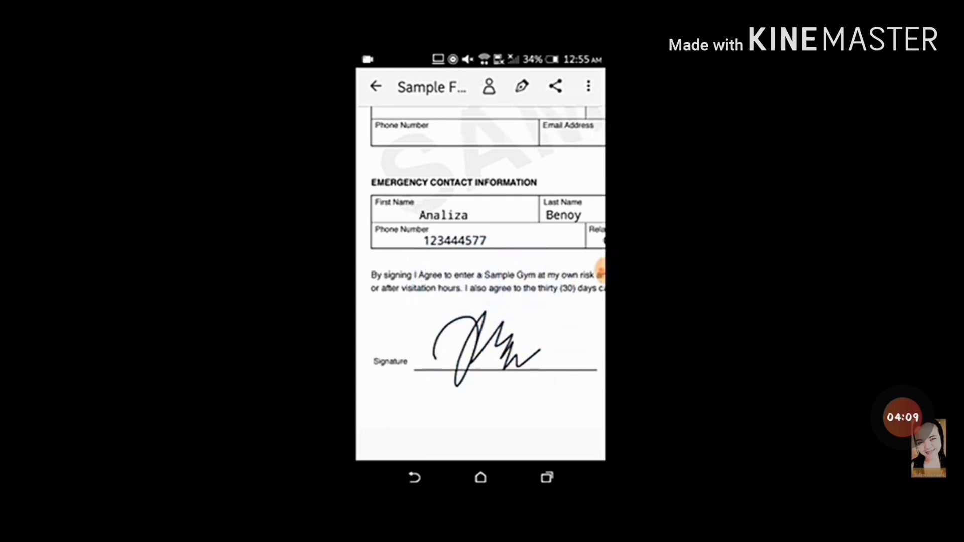
left_click_drag(527, 316, 332, 316)
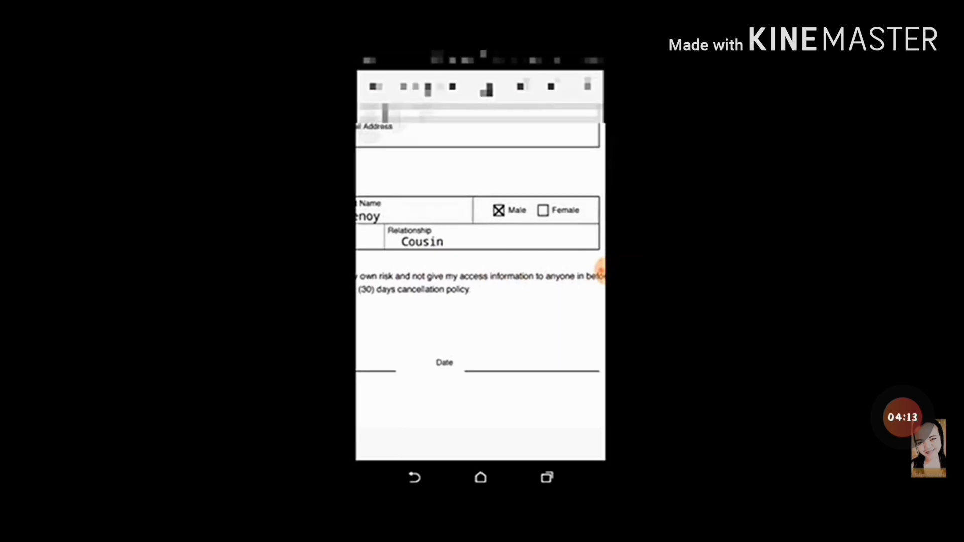
- Start typing the date beside Date, correcting mistyped characters
left_click(485, 354)
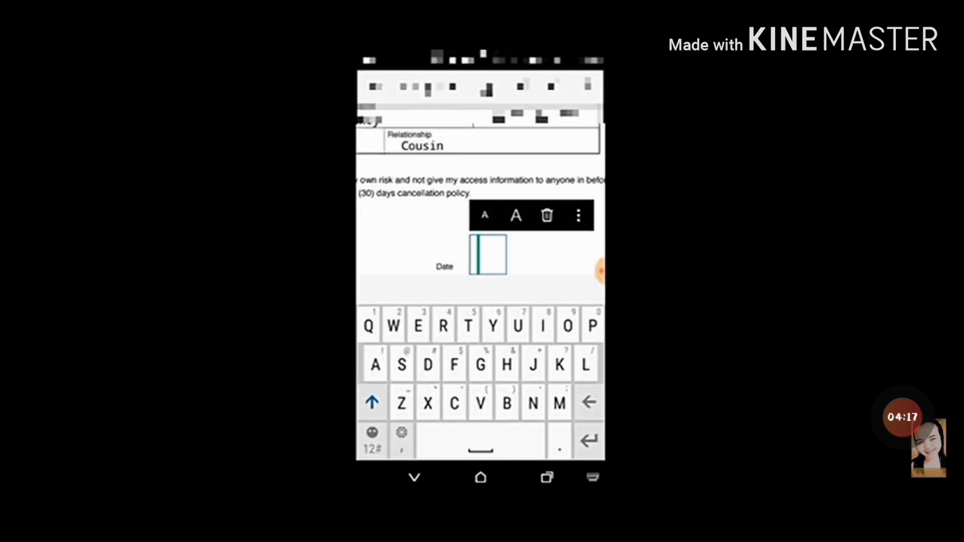
type("E")
key("BackSpace")
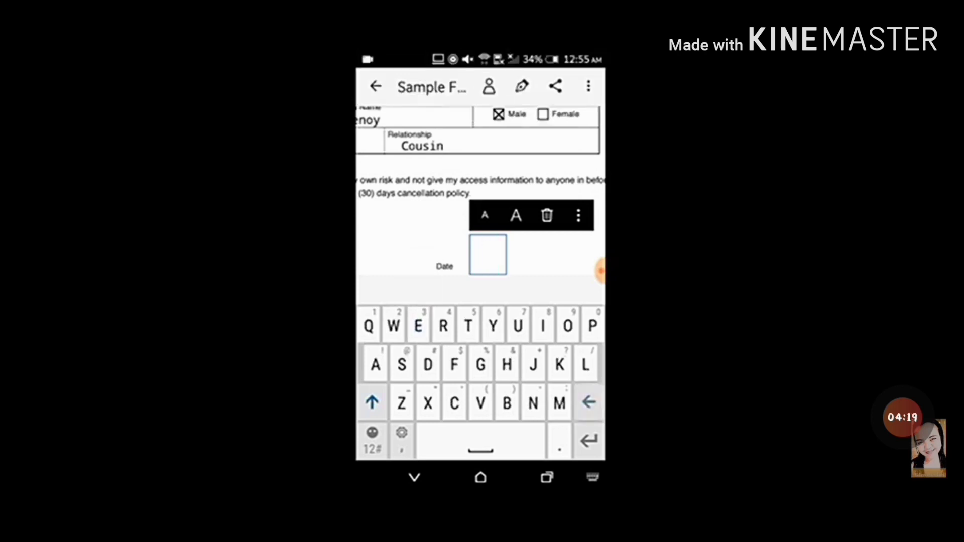
left_click(372, 441)
type("2")
left_click(401, 441)
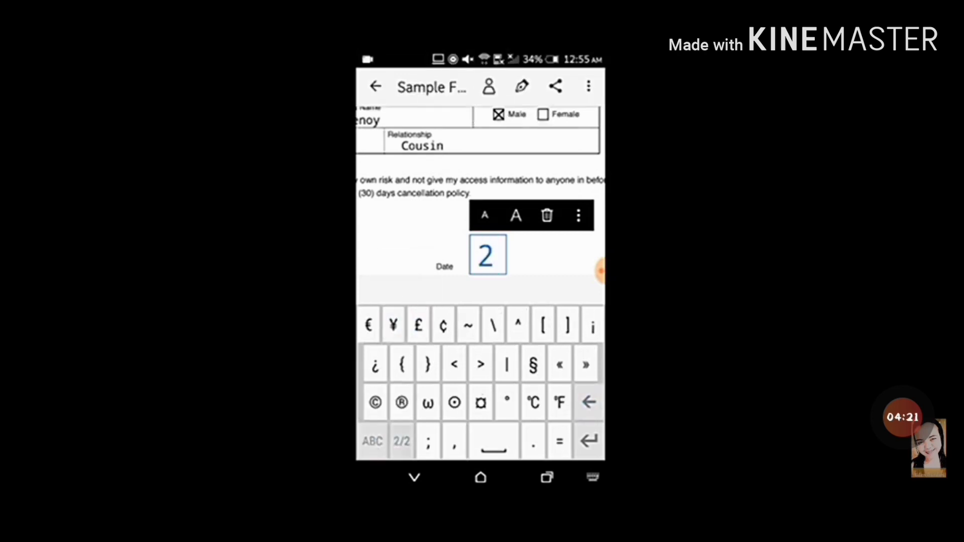
key("BackSpace")
left_click(372, 440)
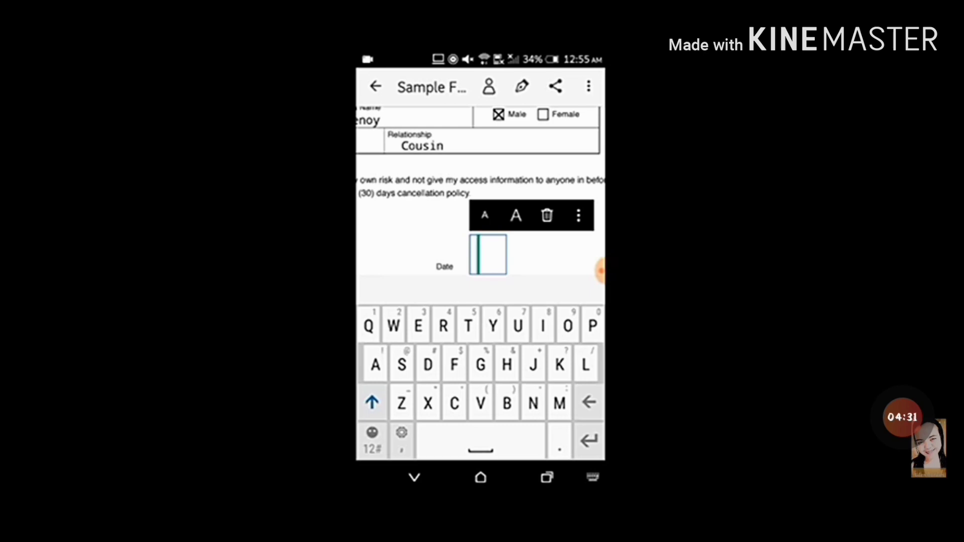
left_click(372, 441)
type("2")
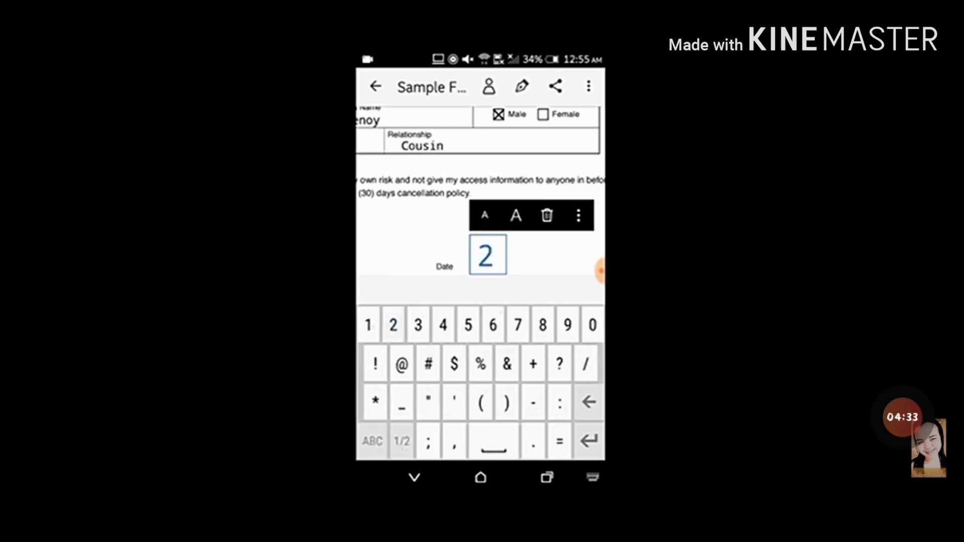
key("BackSpace")
type("1")
left_click(372, 440)
- Clear the date box and retype the month and day of 3/31/19
key("BackSpace")
key("BackSpace")
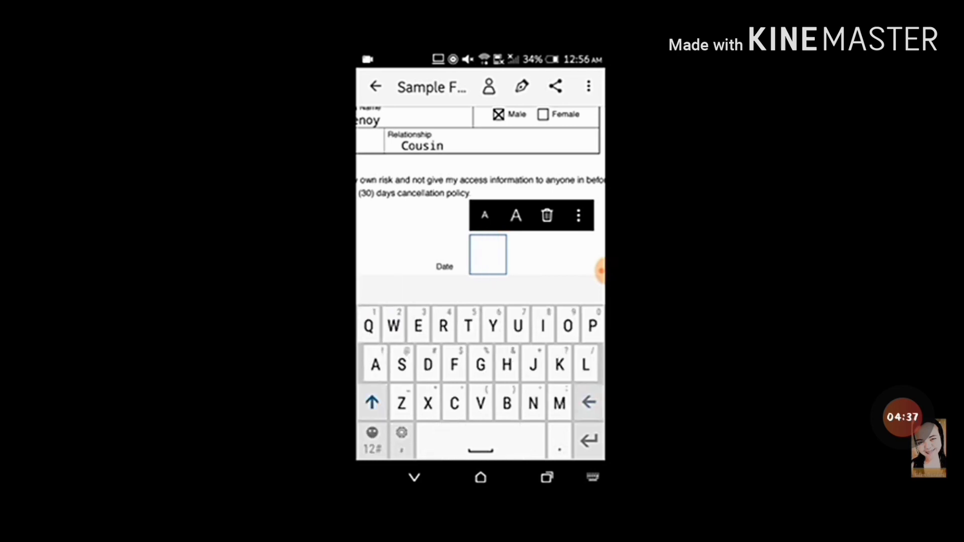
left_click(373, 441)
type("3")
left_click(372, 440)
left_click(372, 440)
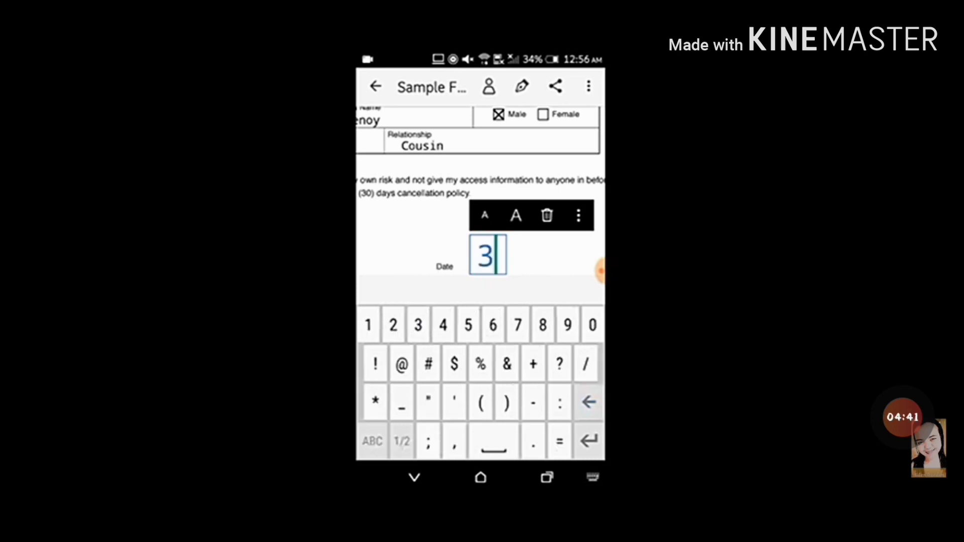
type("/")
left_click(372, 440)
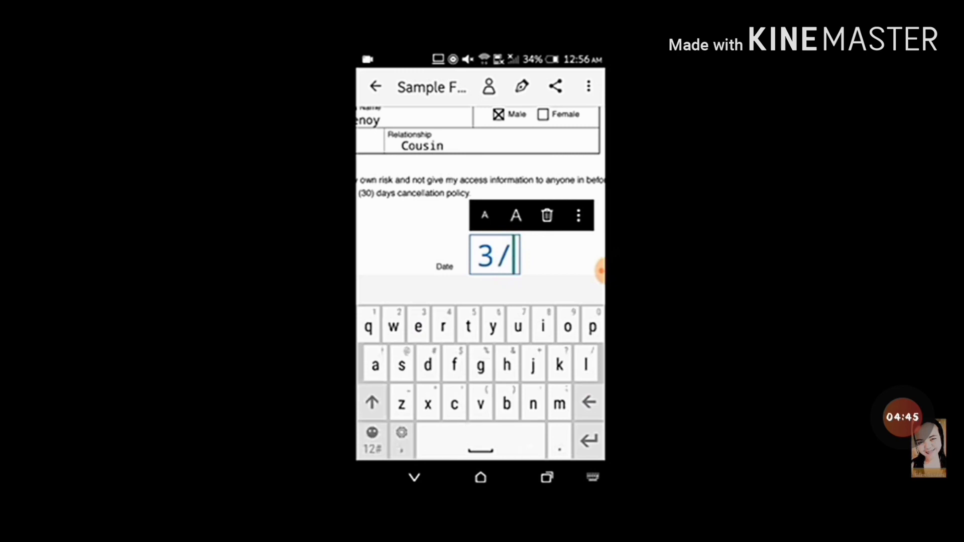
left_click(372, 440)
type("31")
left_click(372, 441)
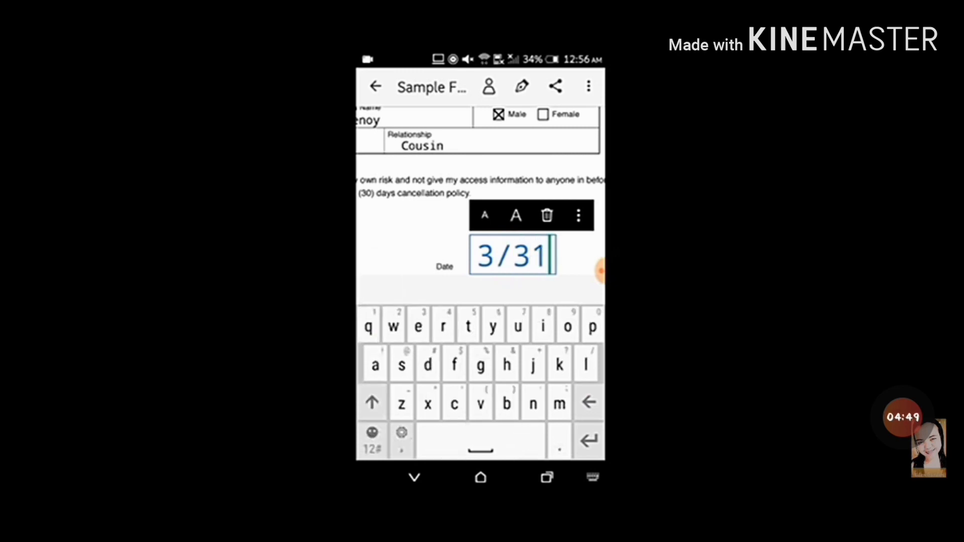
left_click(372, 440)
type("?")
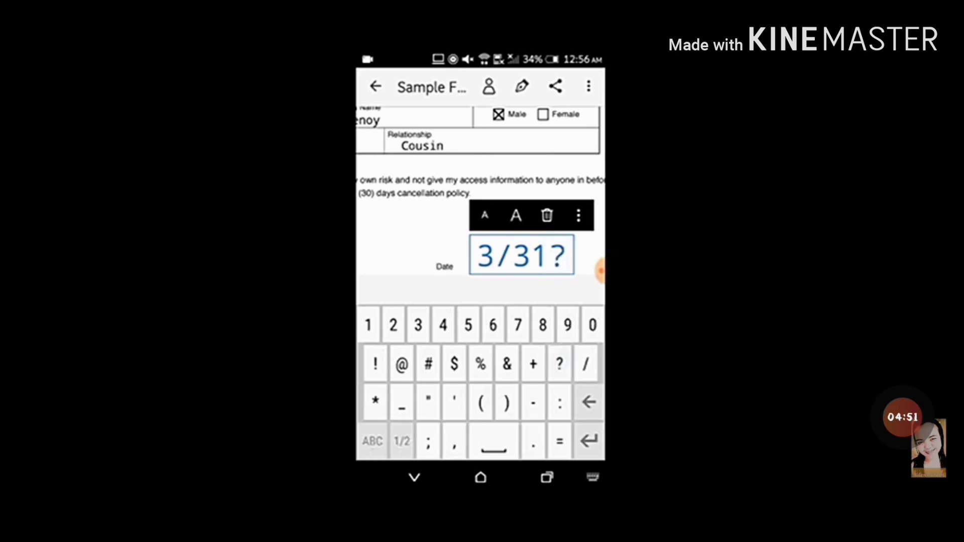
key("BackSpace")
type("/")
- Finish the year 19, shrink the date text, and select the signature
left_click(372, 441)
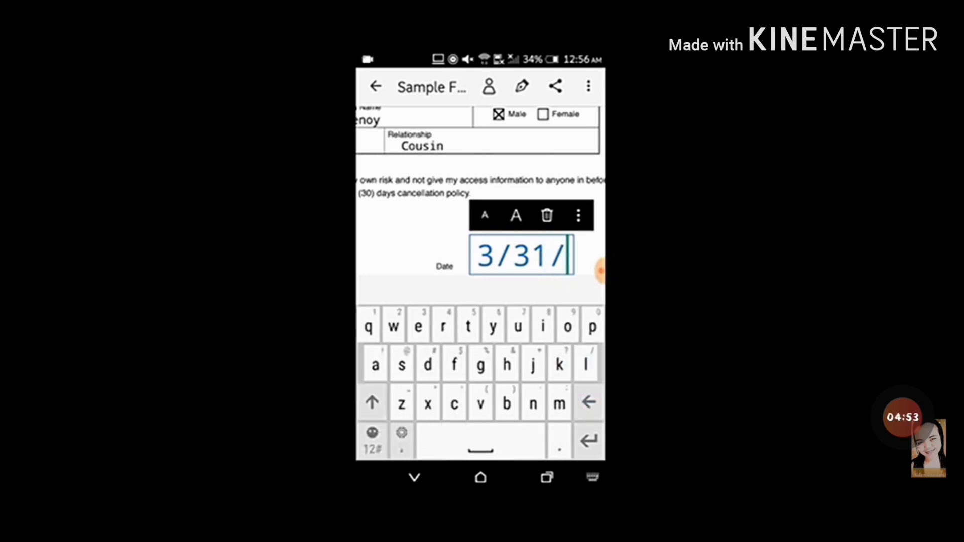
left_click(372, 440)
type("29")
key("BackSpace")
key("BackSpace")
type("19")
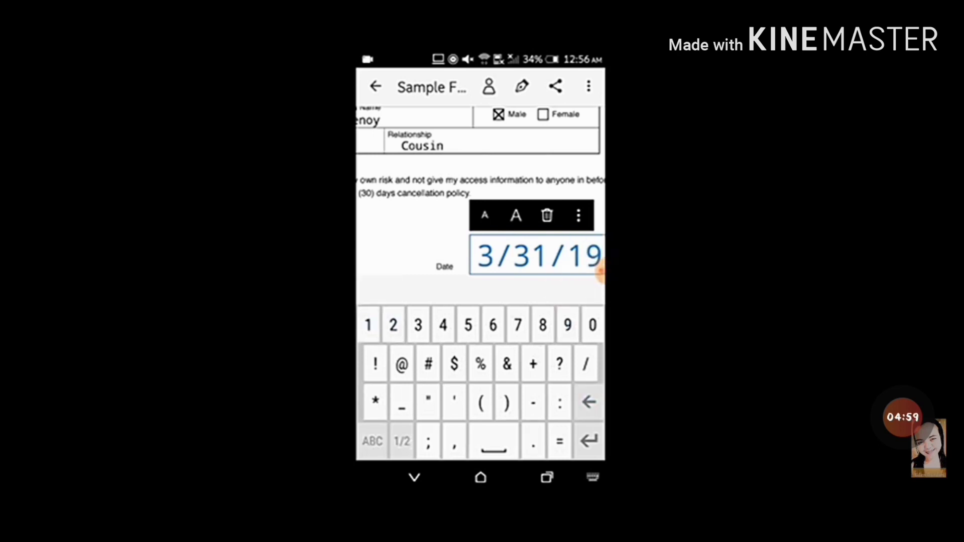
left_click(486, 216)
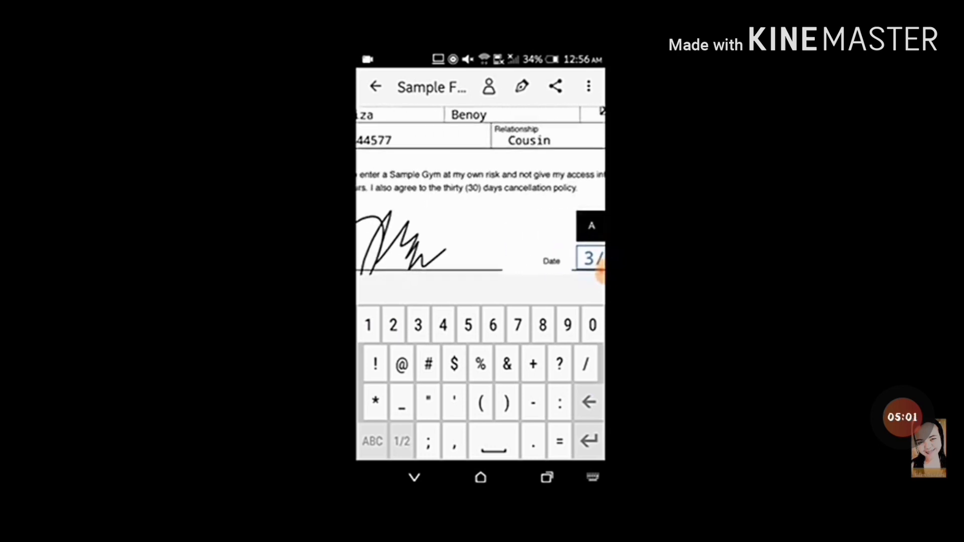
left_click(599, 274)
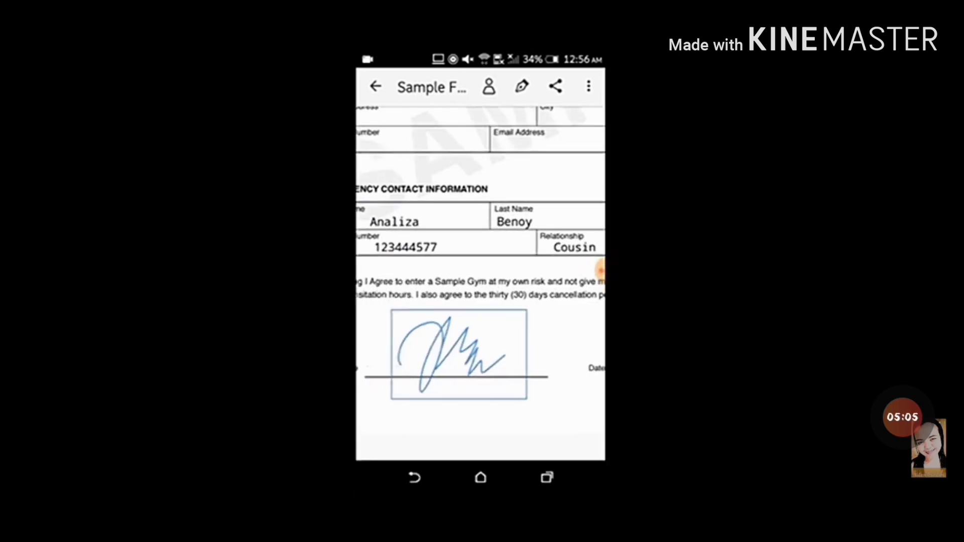
- Nudge the signature right along its line and deselect it
mouse_move(444, 354)
left_mouse_down()
mouse_move(519, 350)
mouse_move(437, 347)
left_mouse_up()
left_click(483, 422)
left_click(519, 347)
left_click(481, 421)
scroll(481, 302, "down", 3)
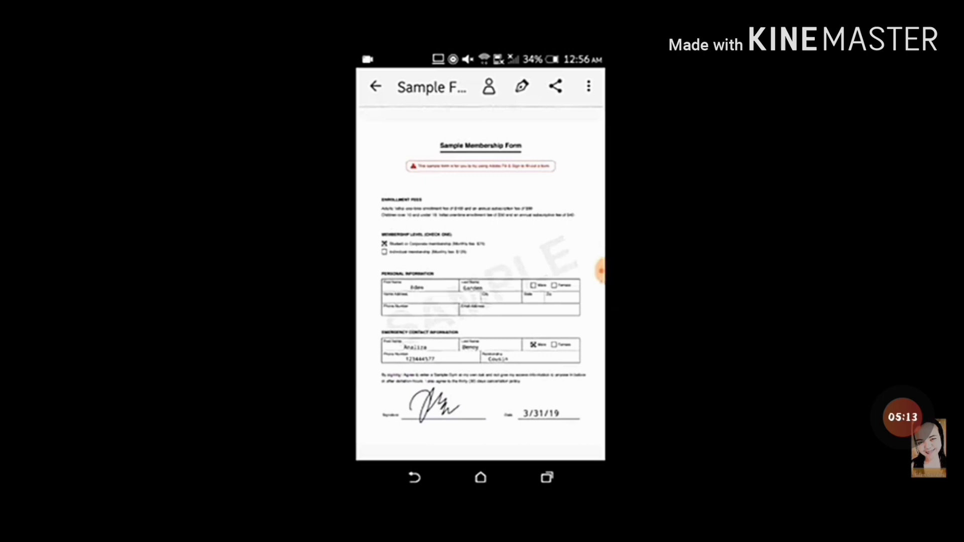
- Add a new text box at the Male/Female gender checkboxes
left_click(536, 285)
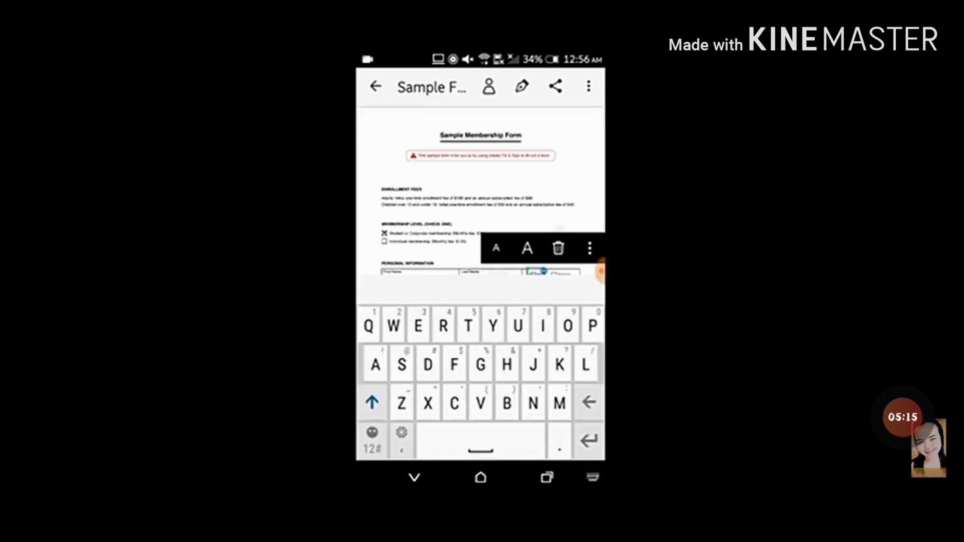
key("Escape")
scroll(480, 301, "up", 3)
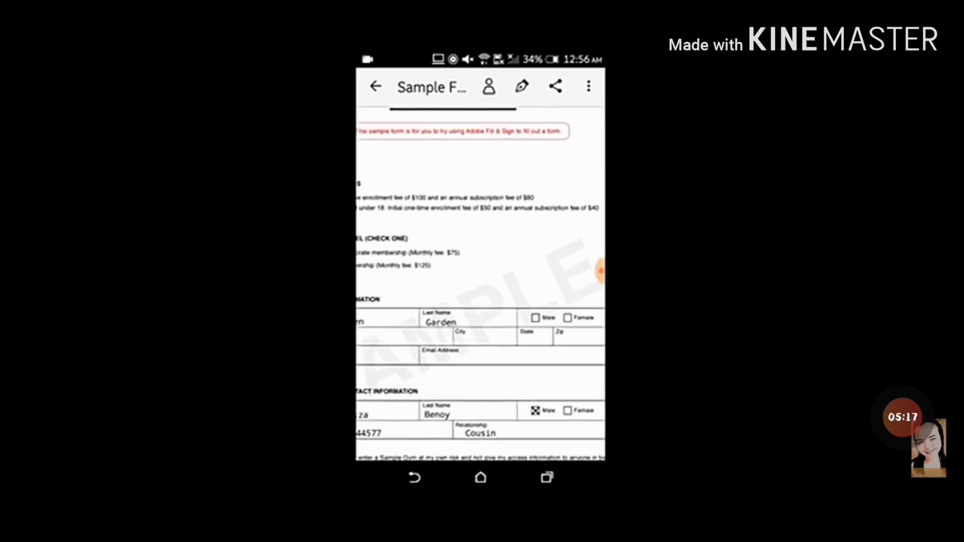
left_click(536, 317)
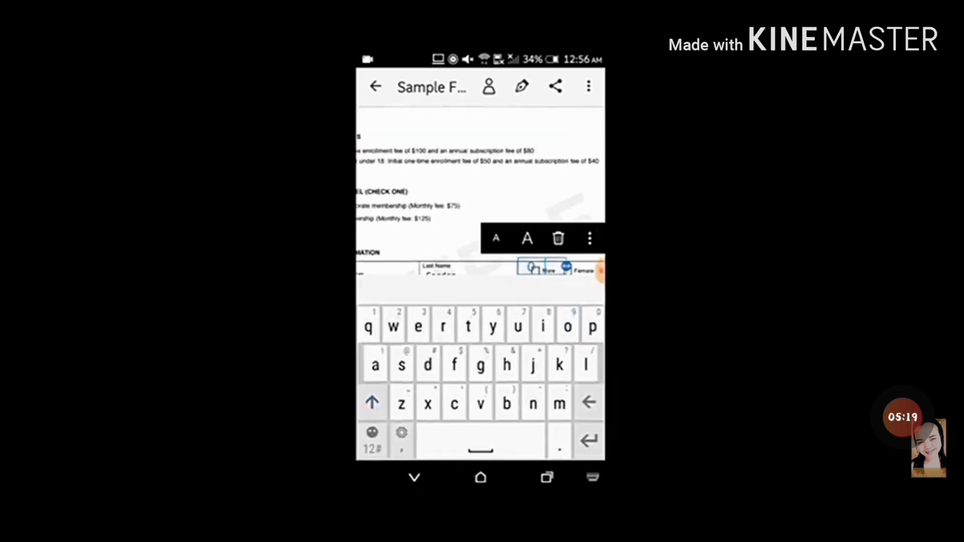
- Remove the stray 0 beside the Male checkbox and mark Female
left_click(479, 218)
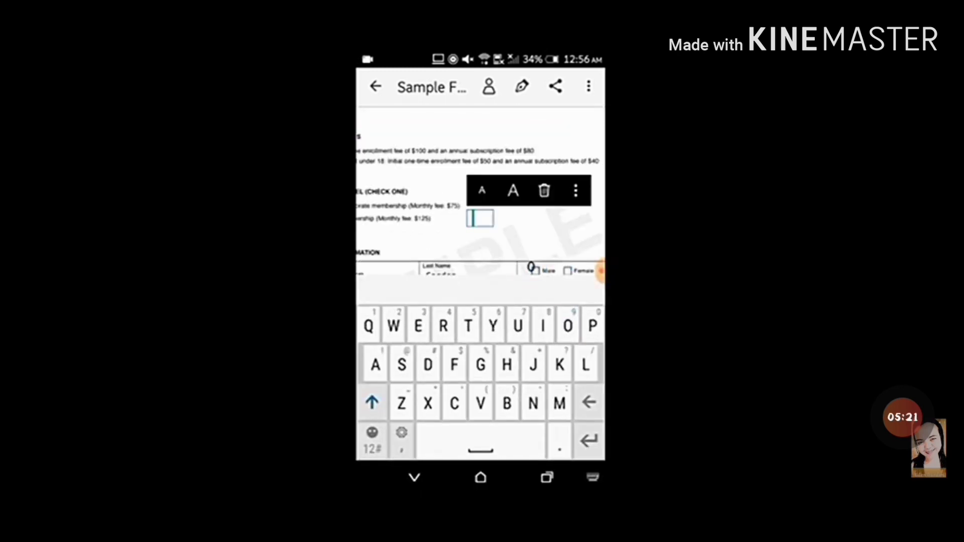
key("Escape")
left_click(530, 315)
left_click(558, 236)
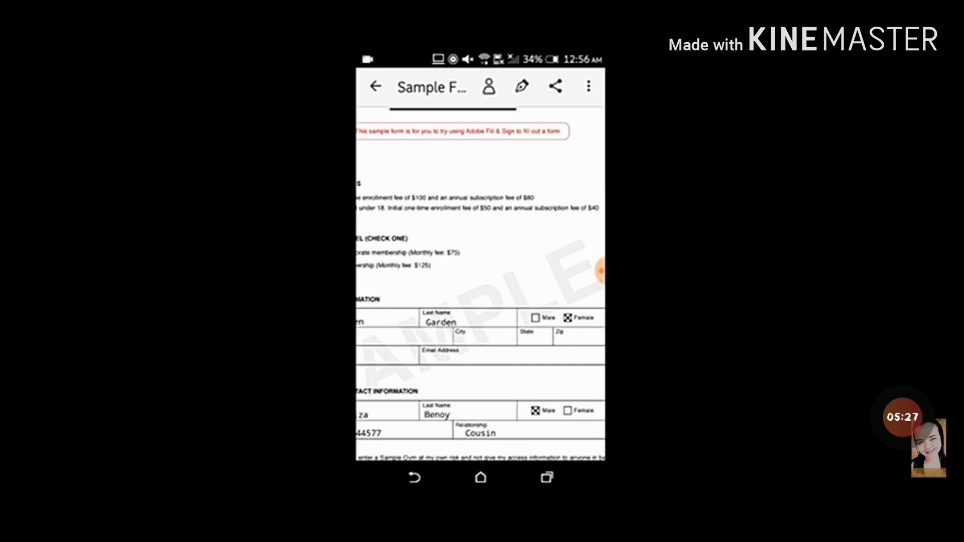
- Enter 124 in the Zip field and start an Email Address entry
left_click(570, 336)
left_click(372, 441)
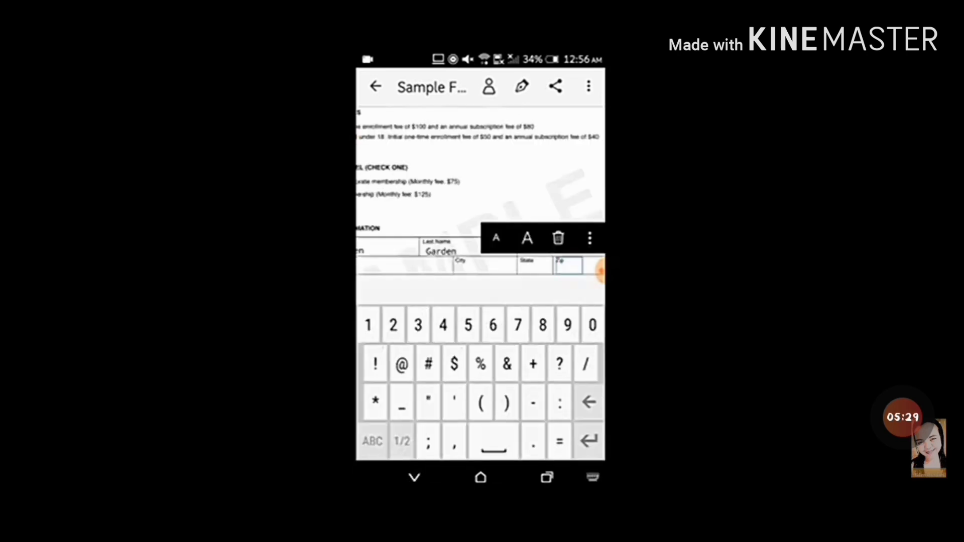
type("124")
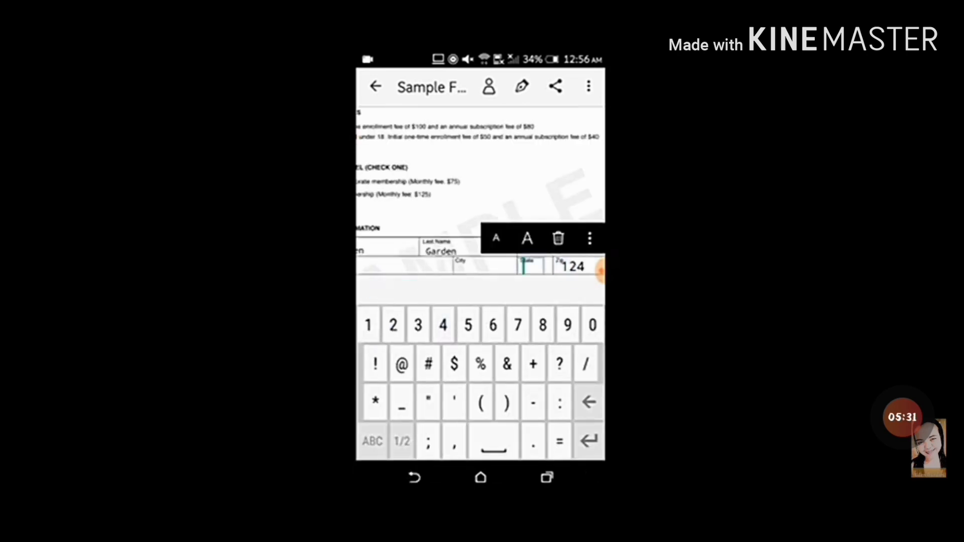
left_click(467, 210)
left_click(414, 477)
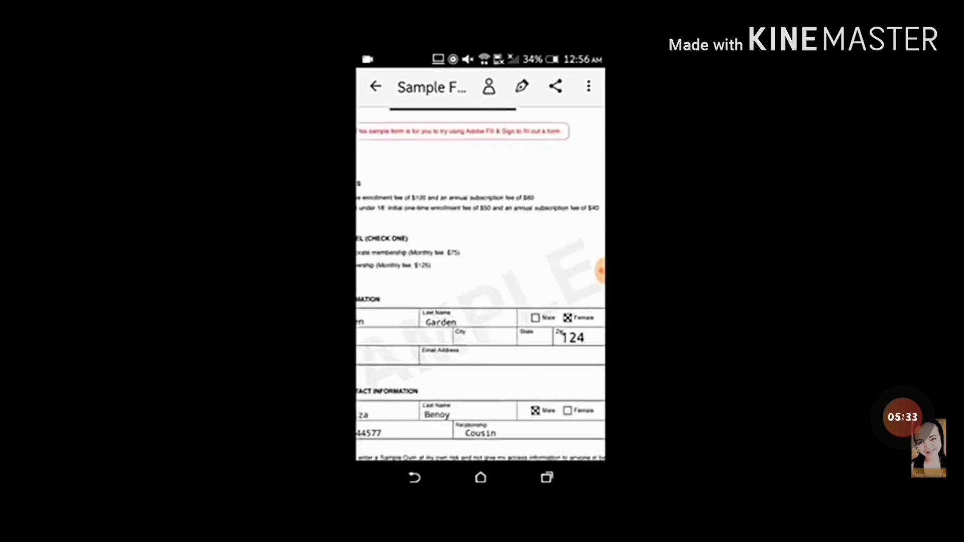
scroll(481, 301, "down", 1)
left_click(486, 311)
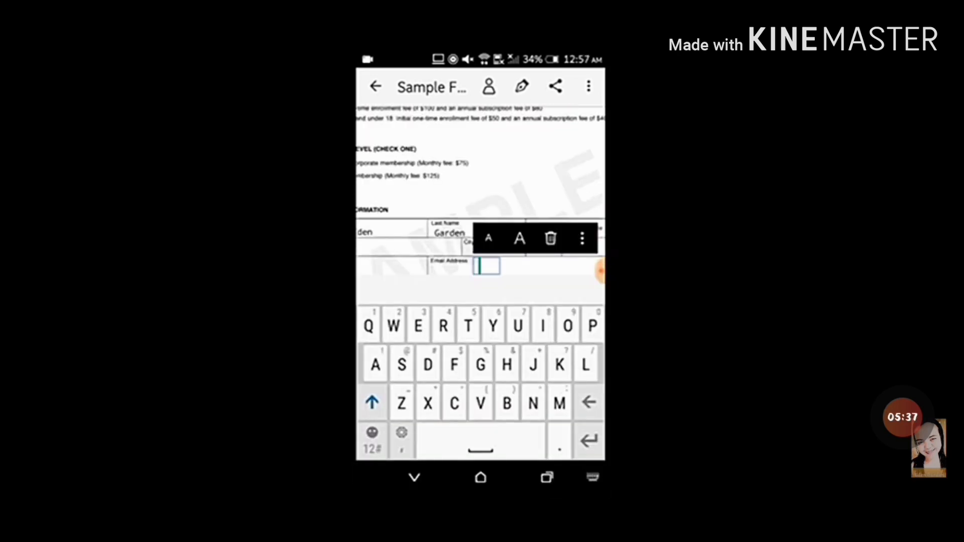
type("Loui")
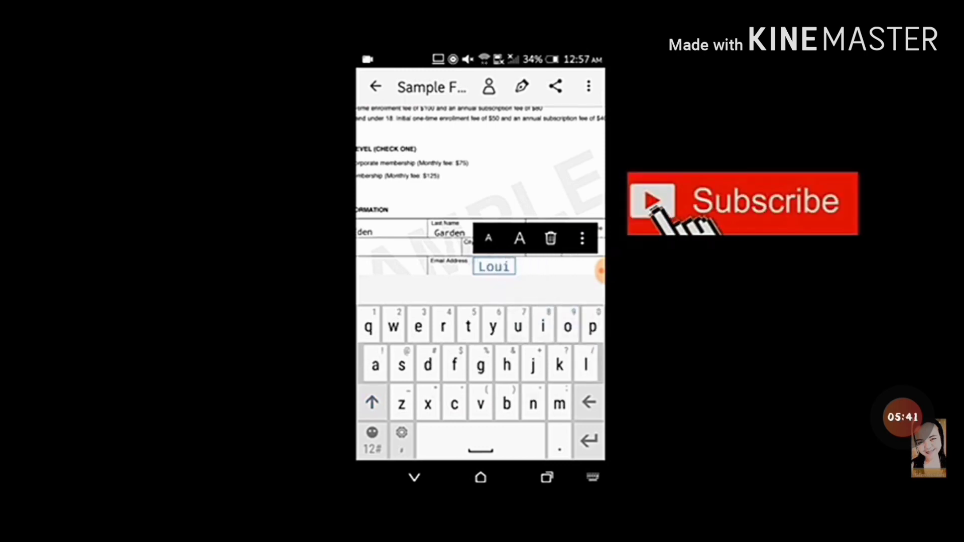
key("BackSpace")
key("BackSpace")
key("BackSpace")
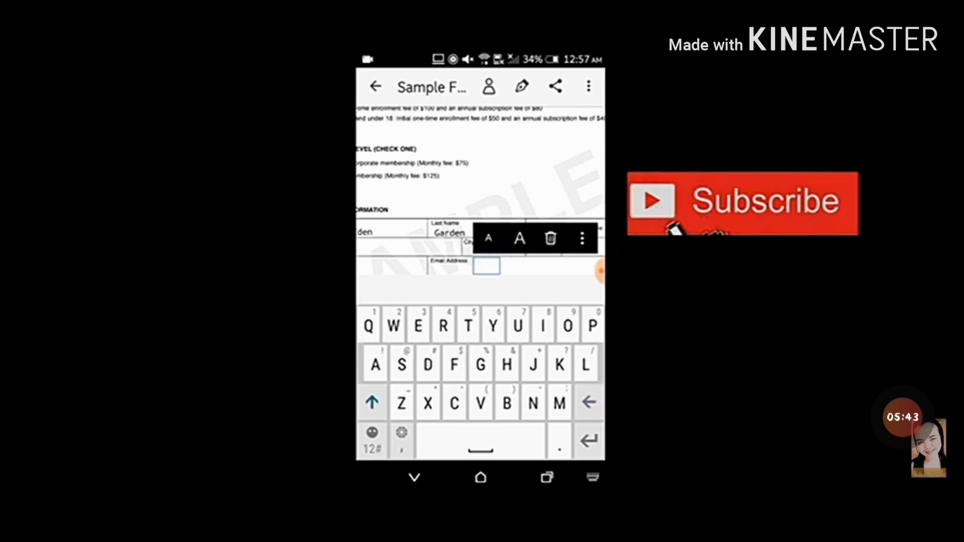
type("Koi")
key("BackSpace")
key("BackSpace")
key("BackSpace")
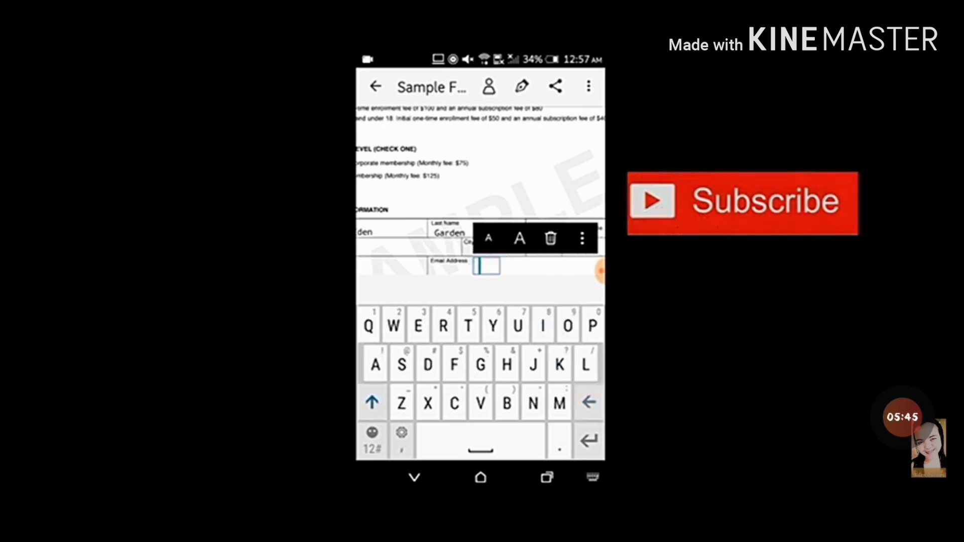
type("Ed")
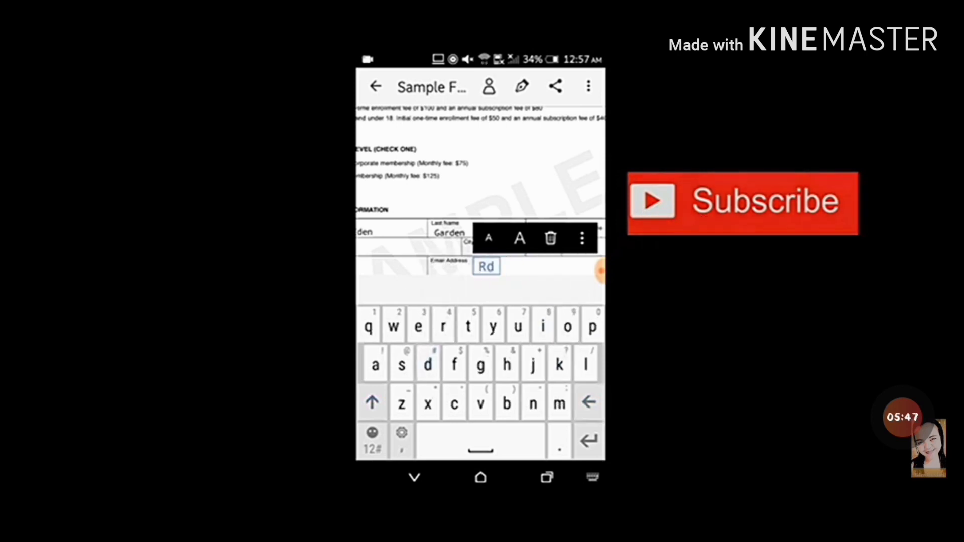
key("BackSpace")
key("BackSpace")
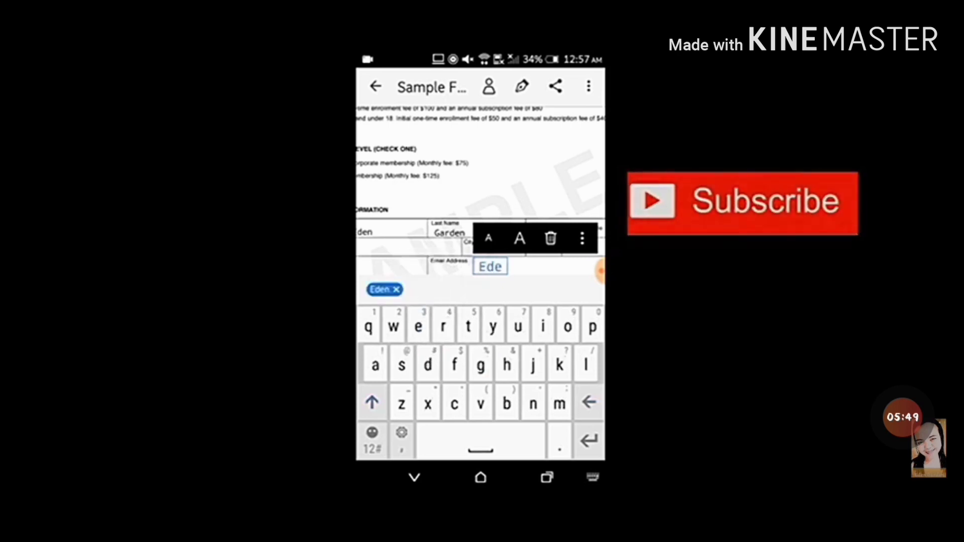
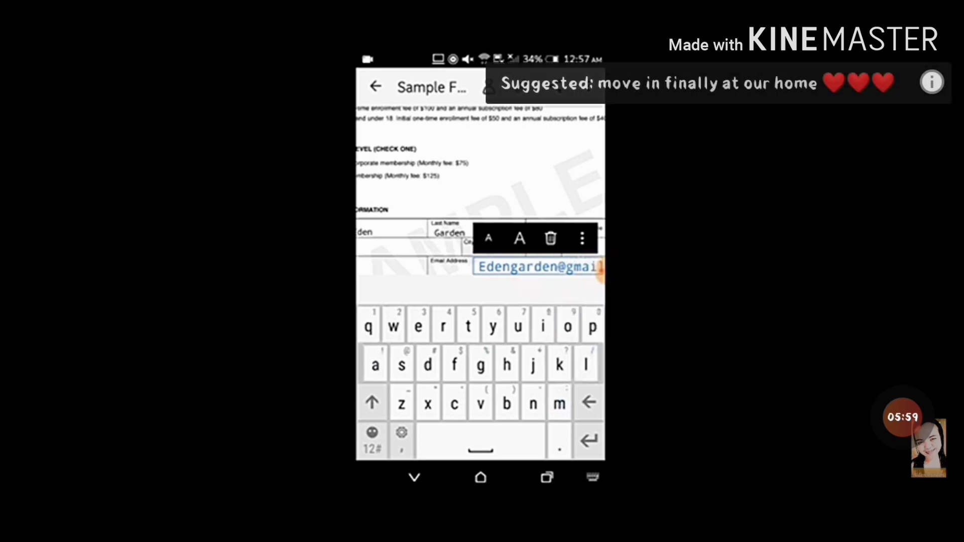
left_click(488, 238)
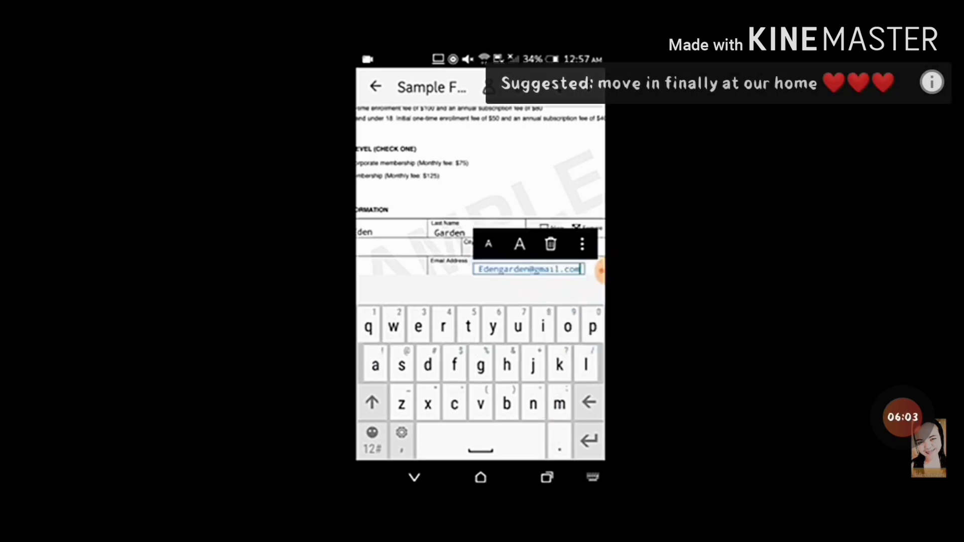
mouse_move(452, 188)
left_mouse_down()
mouse_move(542, 179)
mouse_move(542, 149)
left_mouse_up()
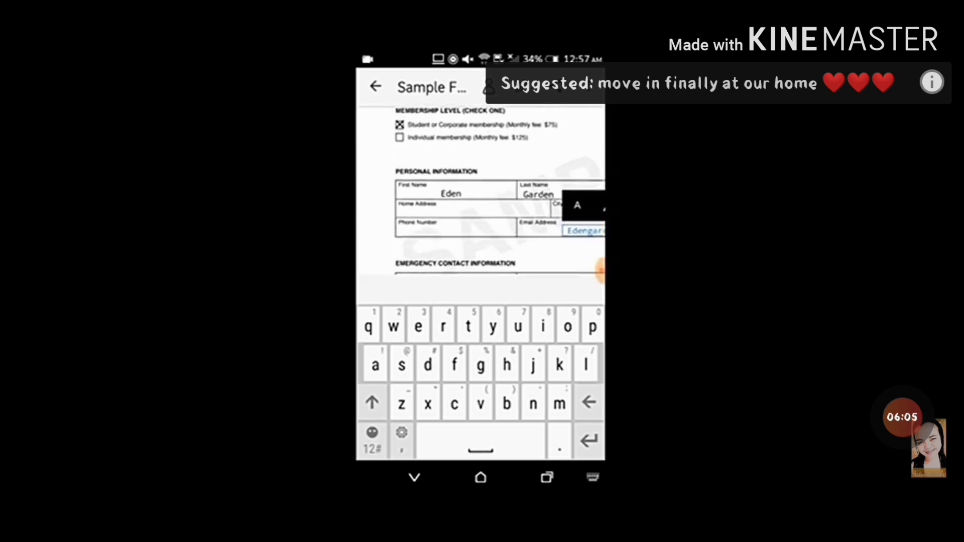
- Enter 12344 as the Phone Number in a smaller font, then close the keyboard
left_click(429, 227)
left_click_drag(482, 227, 466, 180)
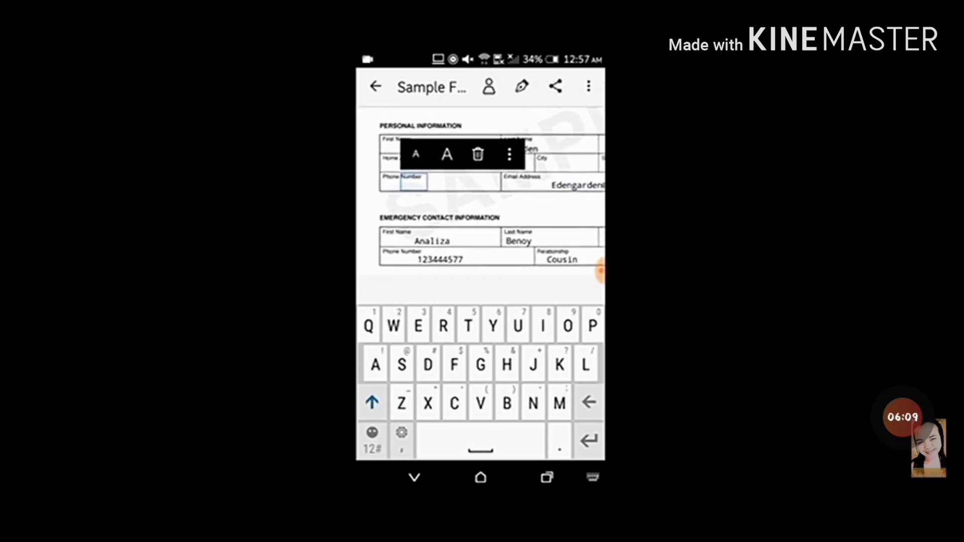
left_click(372, 440)
type("12344")
left_click(414, 153)
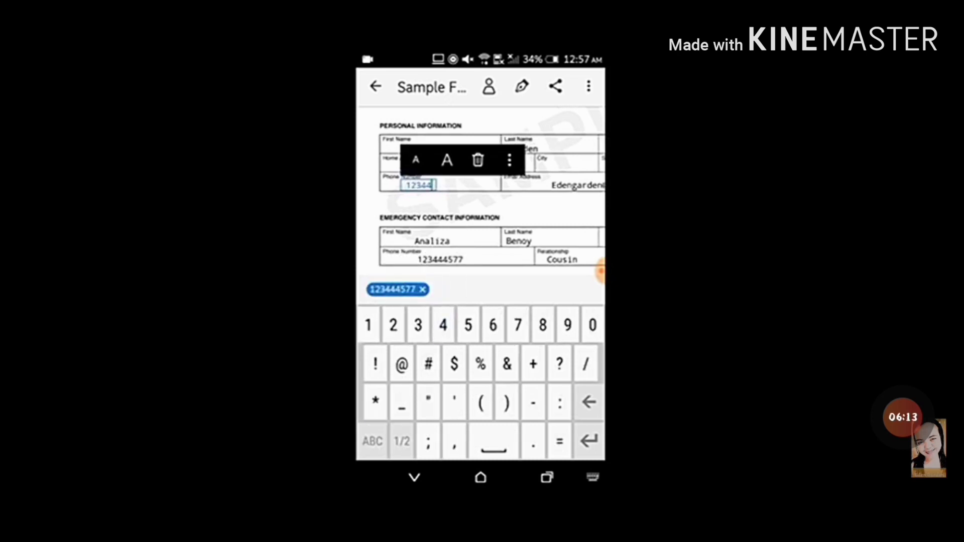
left_click_drag(467, 204, 482, 201)
key("Escape")
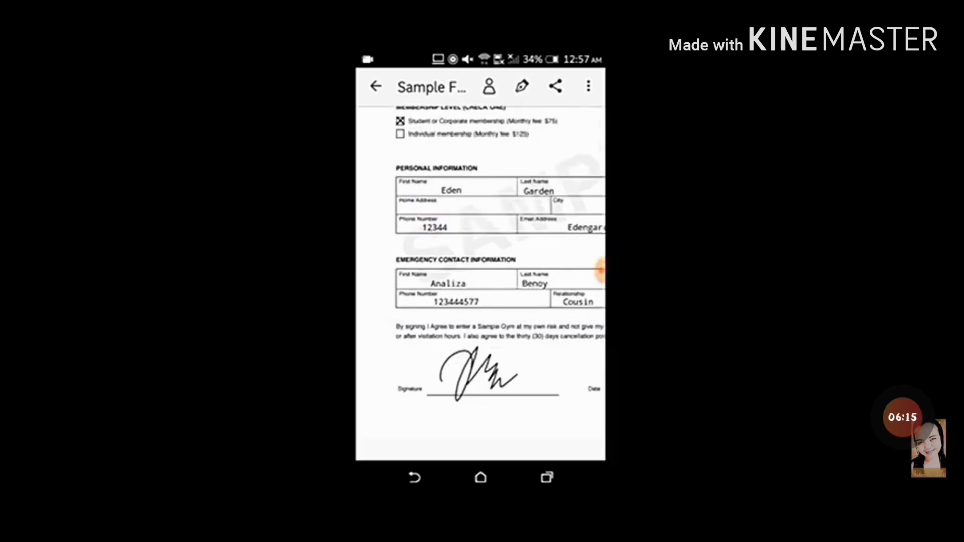
scroll(480, 264, "right", 5)
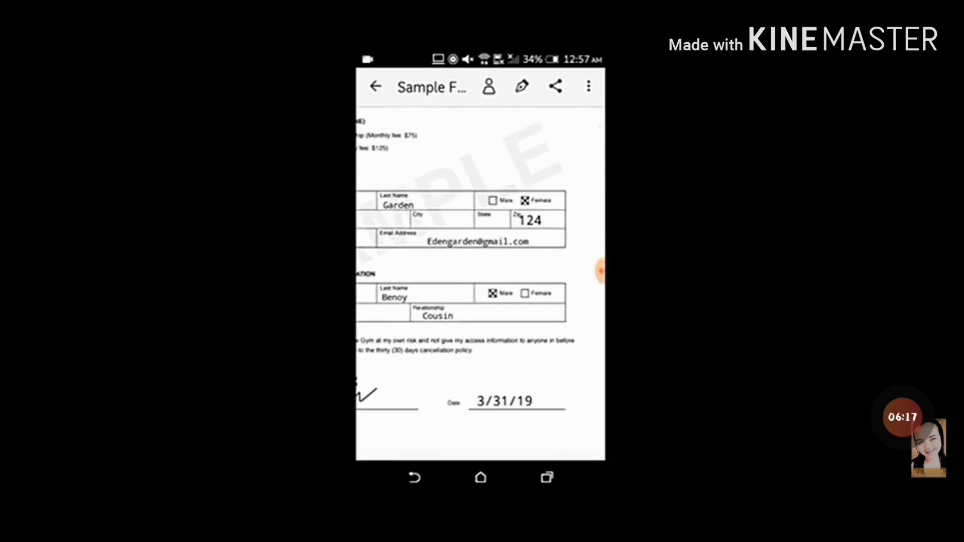
- Fill City with Rizal, correcting a typo, and Home Address with Realand
left_click(452, 204)
type("R")
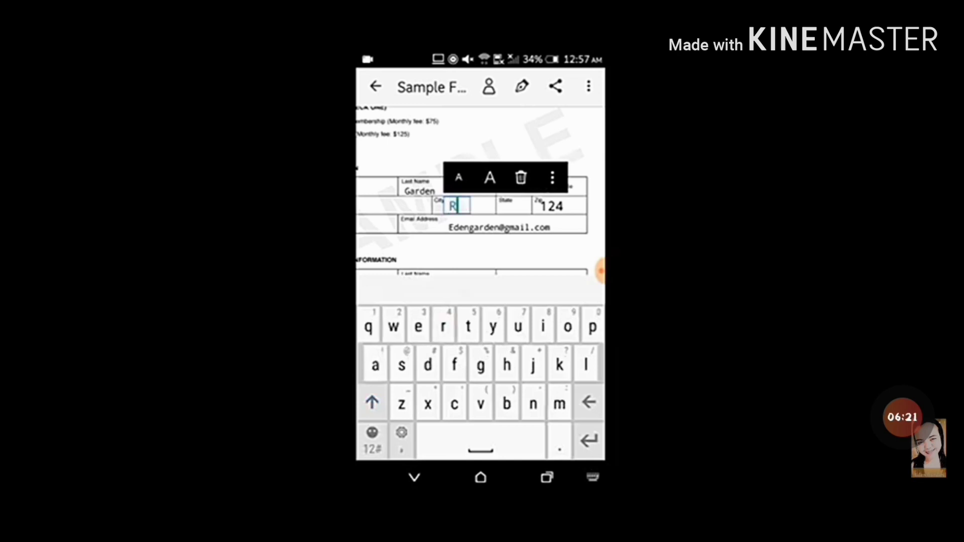
type("uzal")
key("BackSpace")
type("izal")
scroll(480, 193, "down", 3)
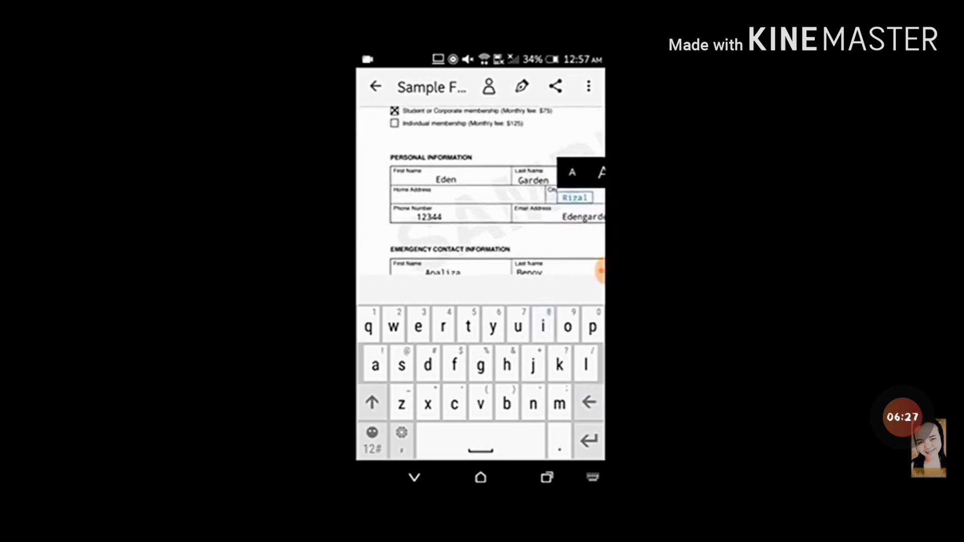
left_click(450, 195)
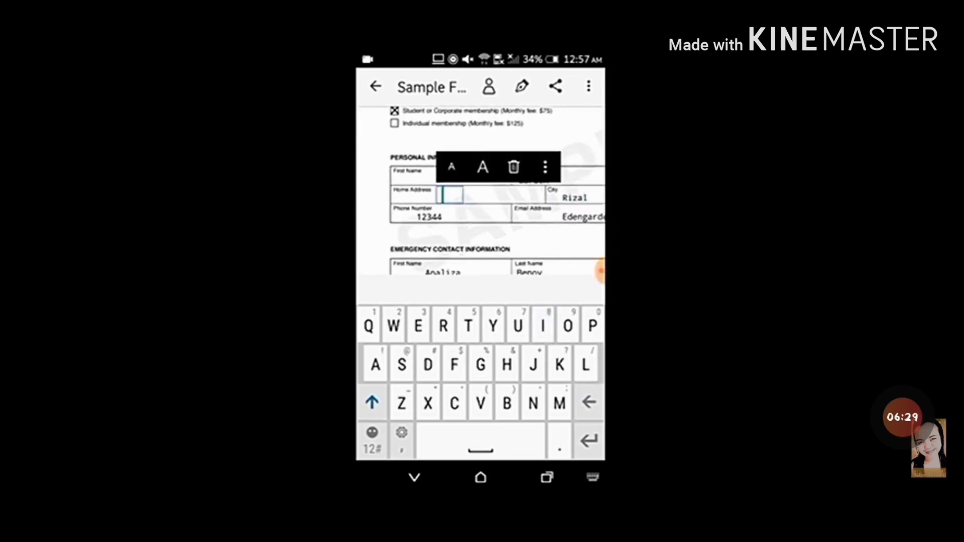
type("Realan")
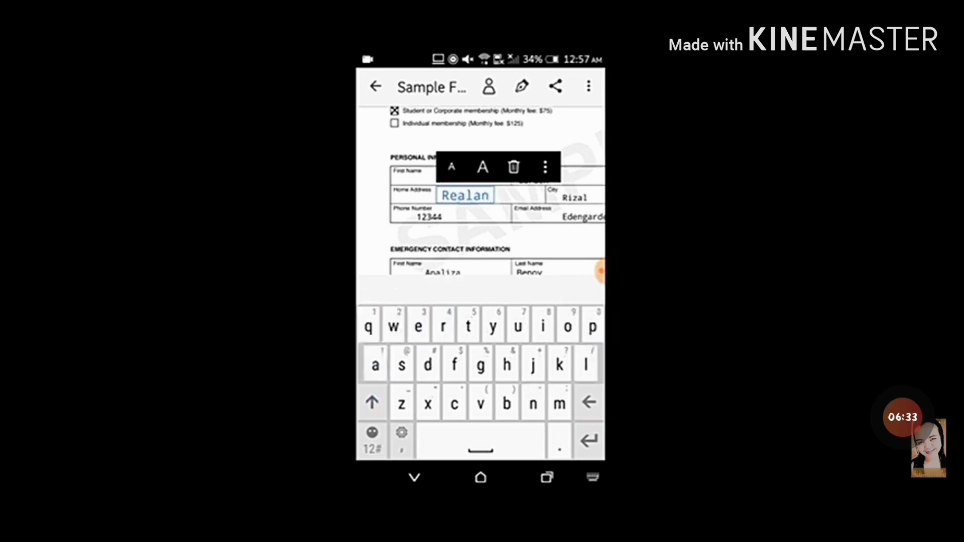
type("d")
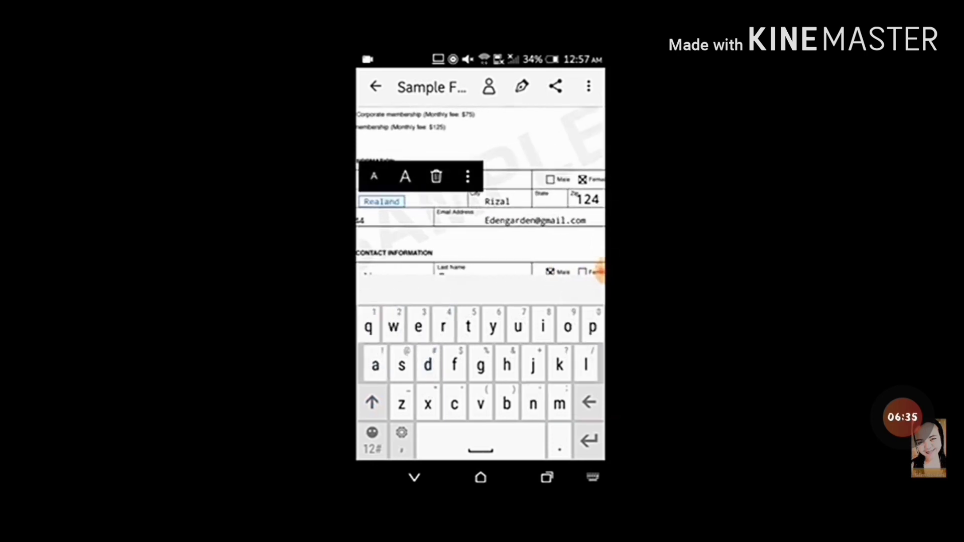
scroll(480, 191, "down", 2)
scroll(479, 189, "right", 2)
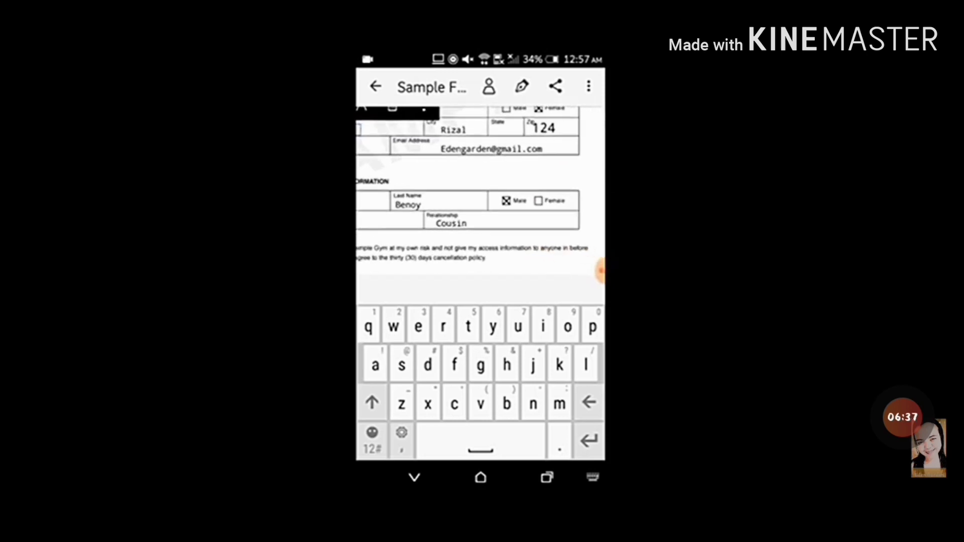
scroll(480, 188, "down", 2)
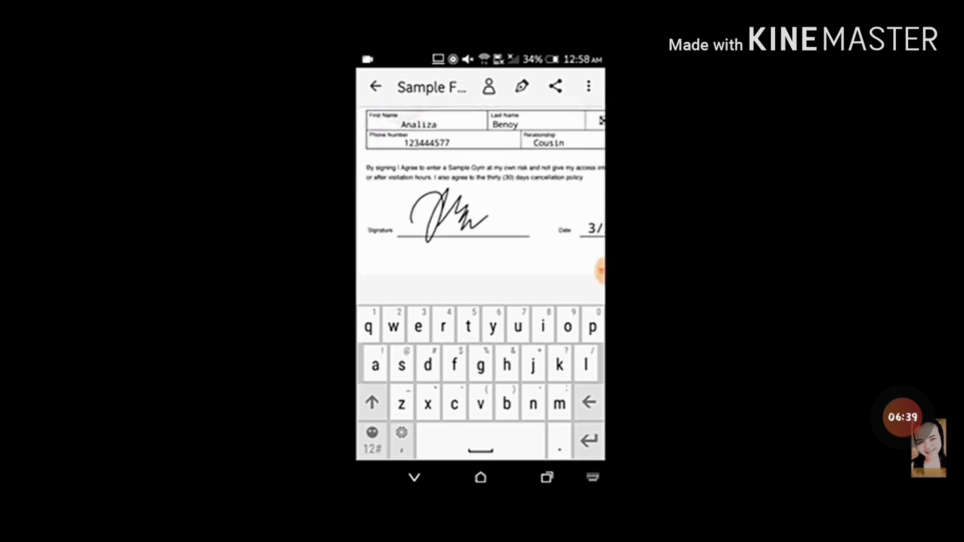
scroll(480, 188, "down", 3)
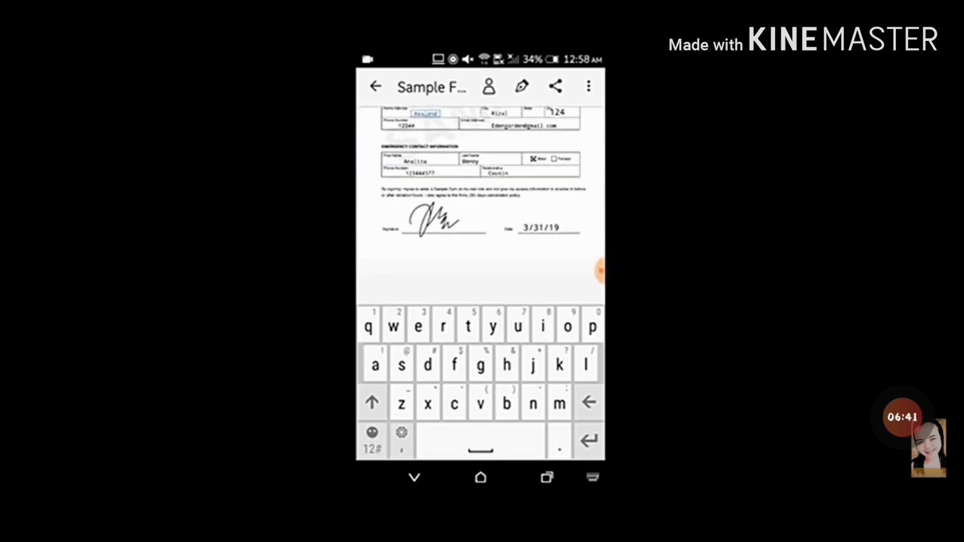
- Close the keyboard and share the completed membership form as a saved PDF
key("Escape")
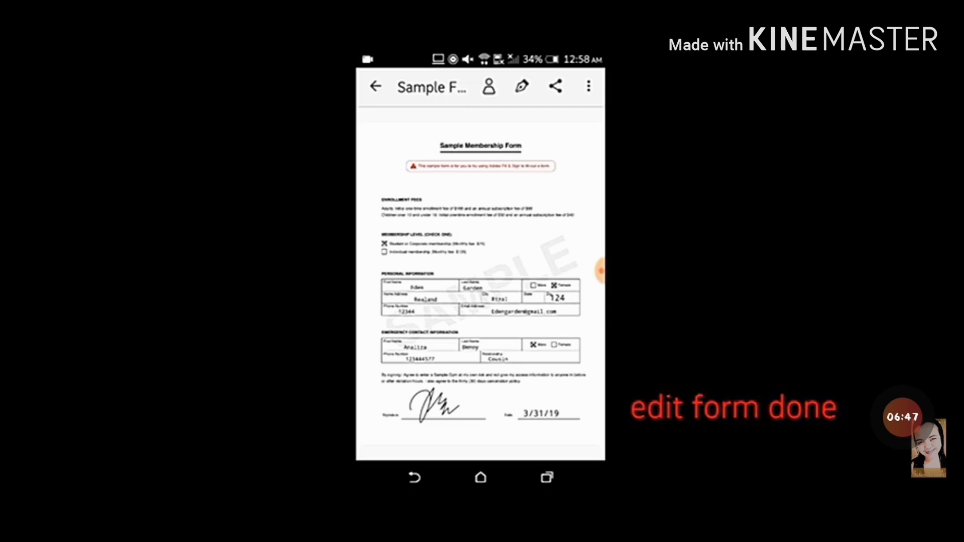
scroll(480, 286, "up", 3)
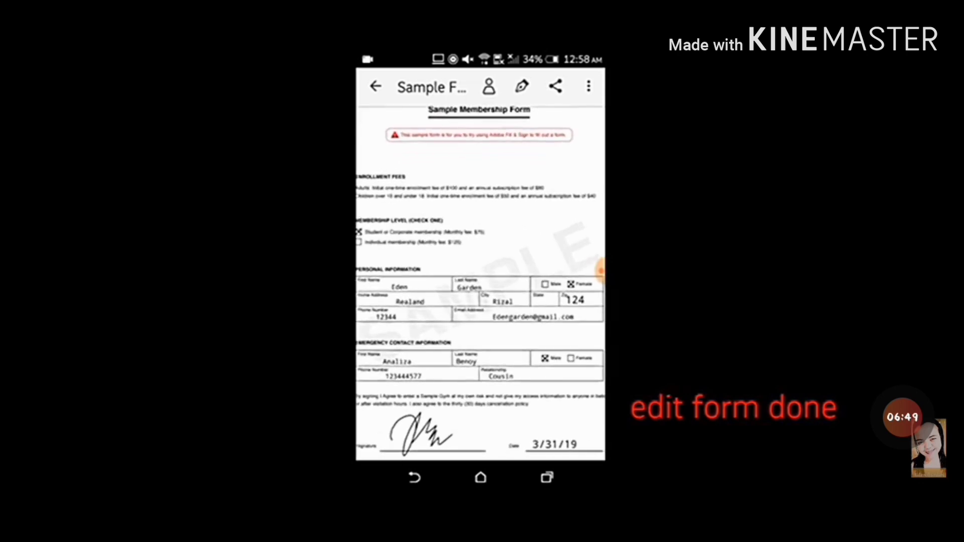
scroll(480, 286, "down", 2)
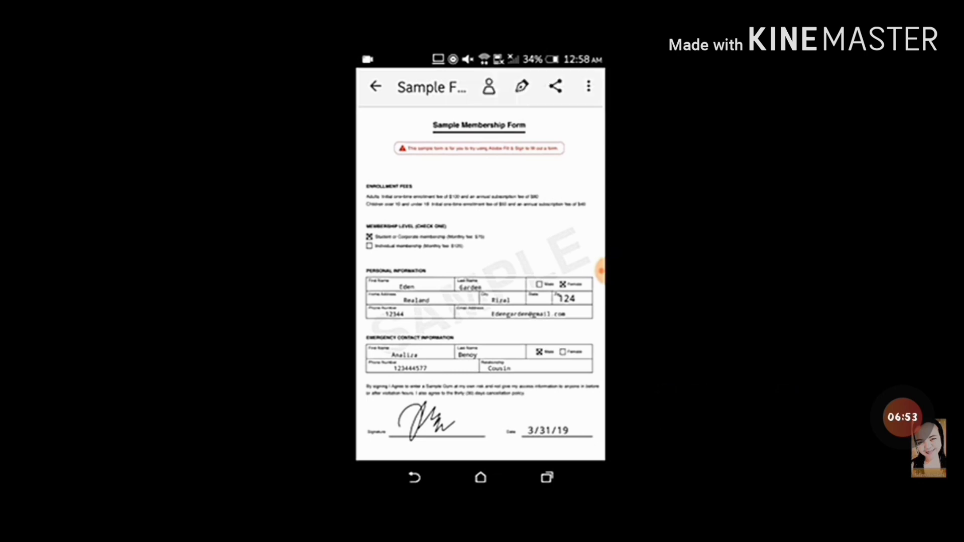
left_click(555, 87)
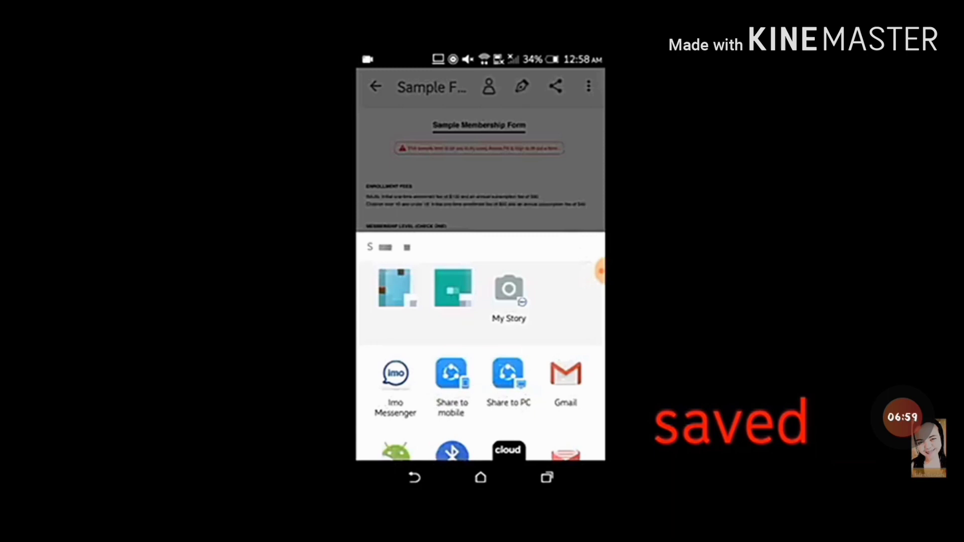
key("Escape")
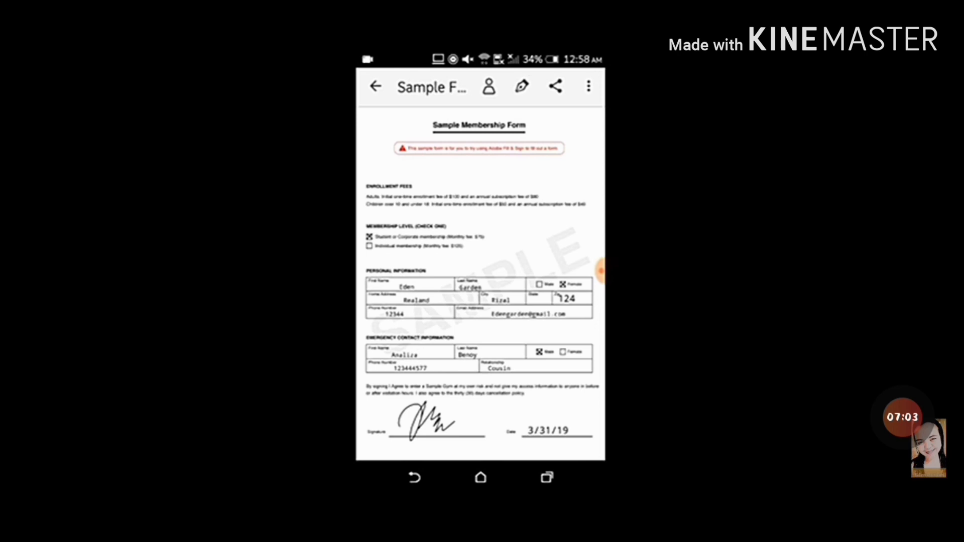
left_click(547, 478)
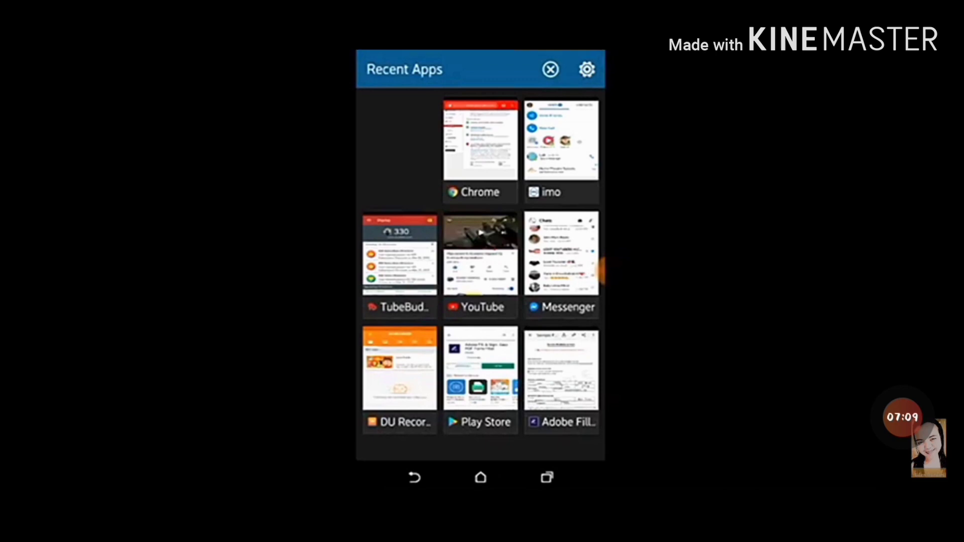
left_click(561, 373)
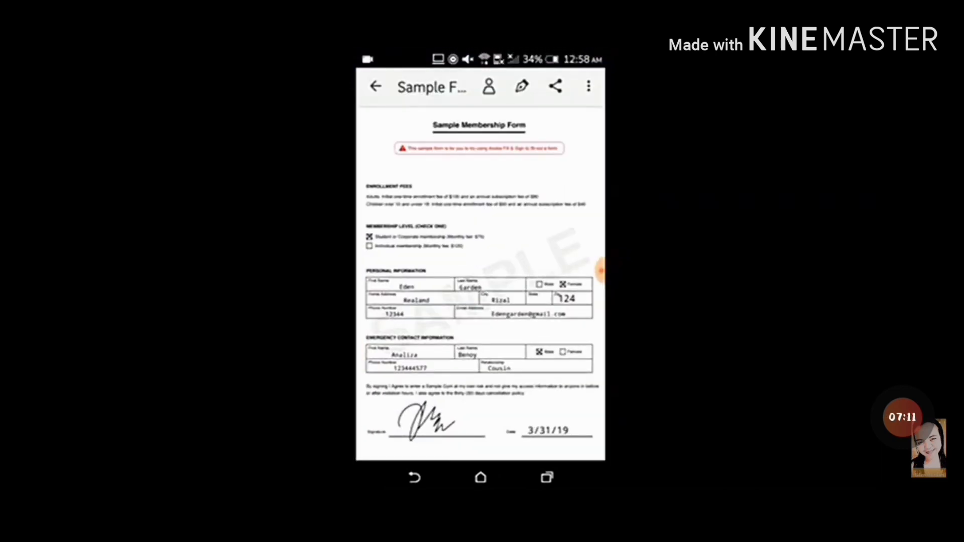